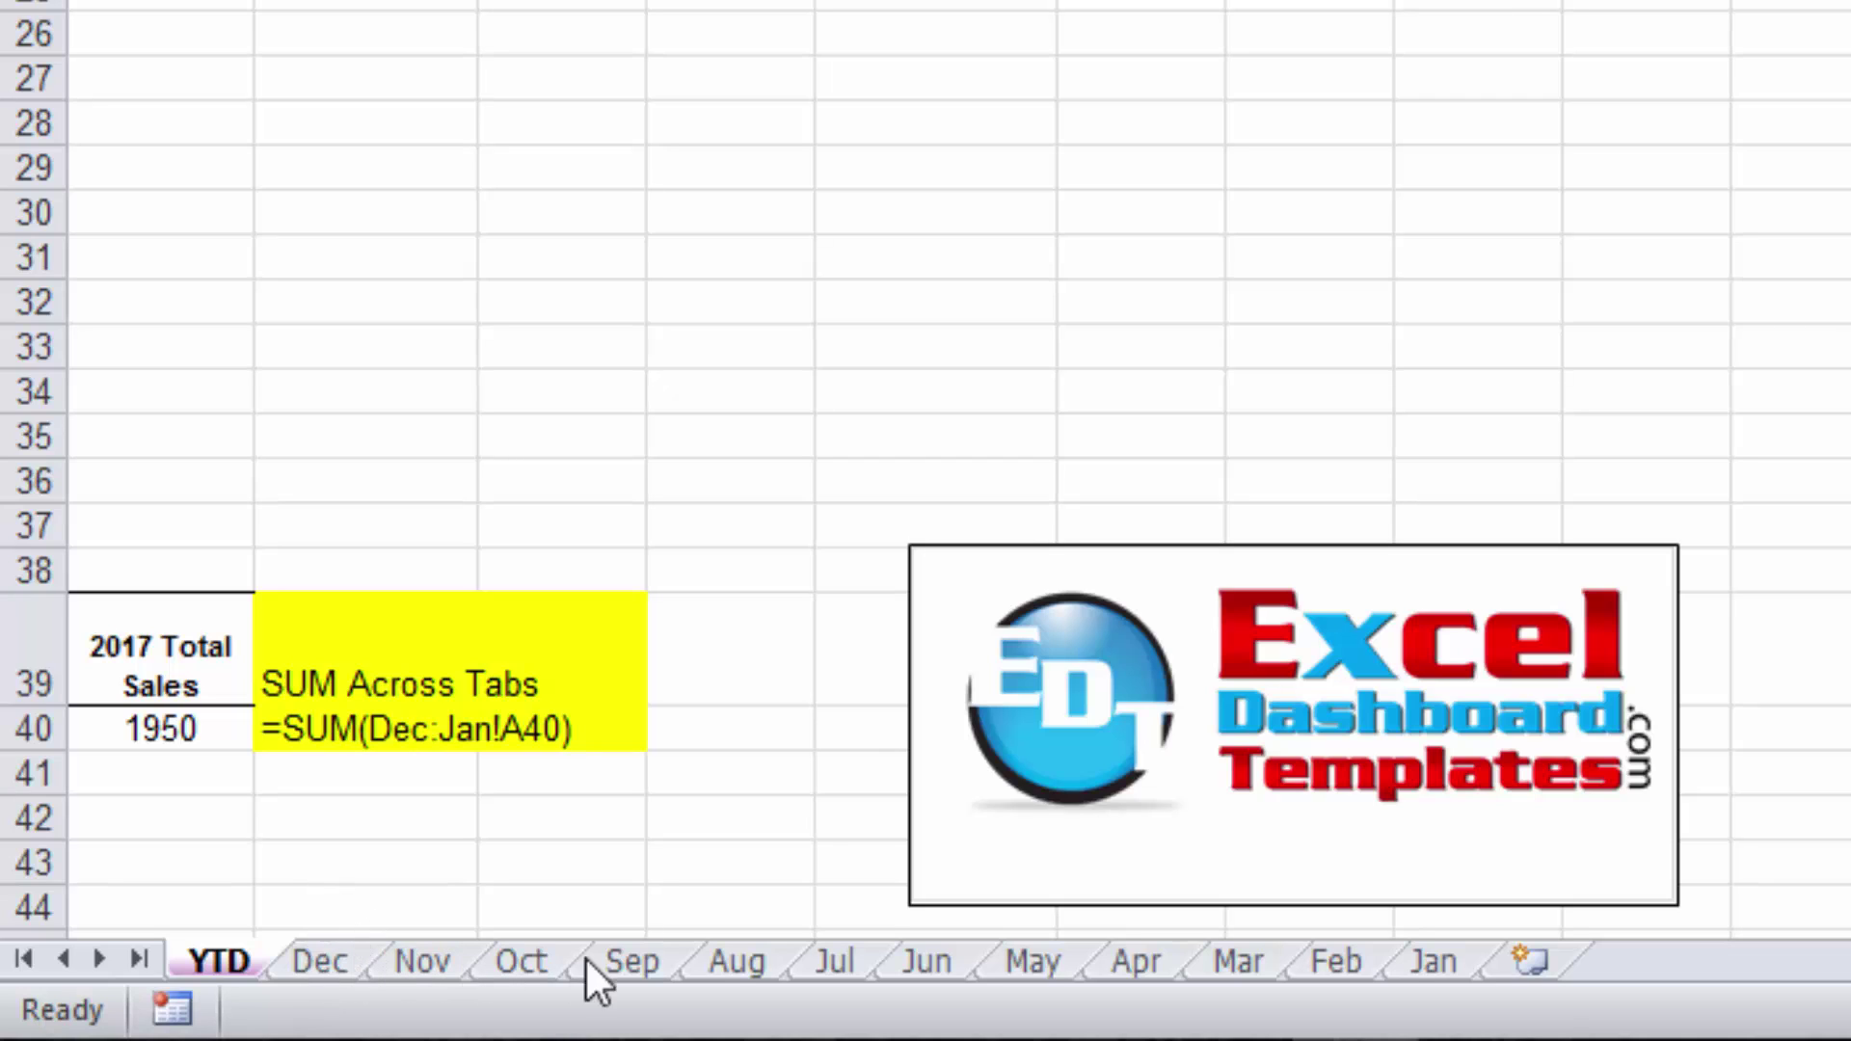
Inspect cells A41, B41 and B42 around the yearly total on YTD.
{"action": "left_click", "coordinate": [204, 772]}
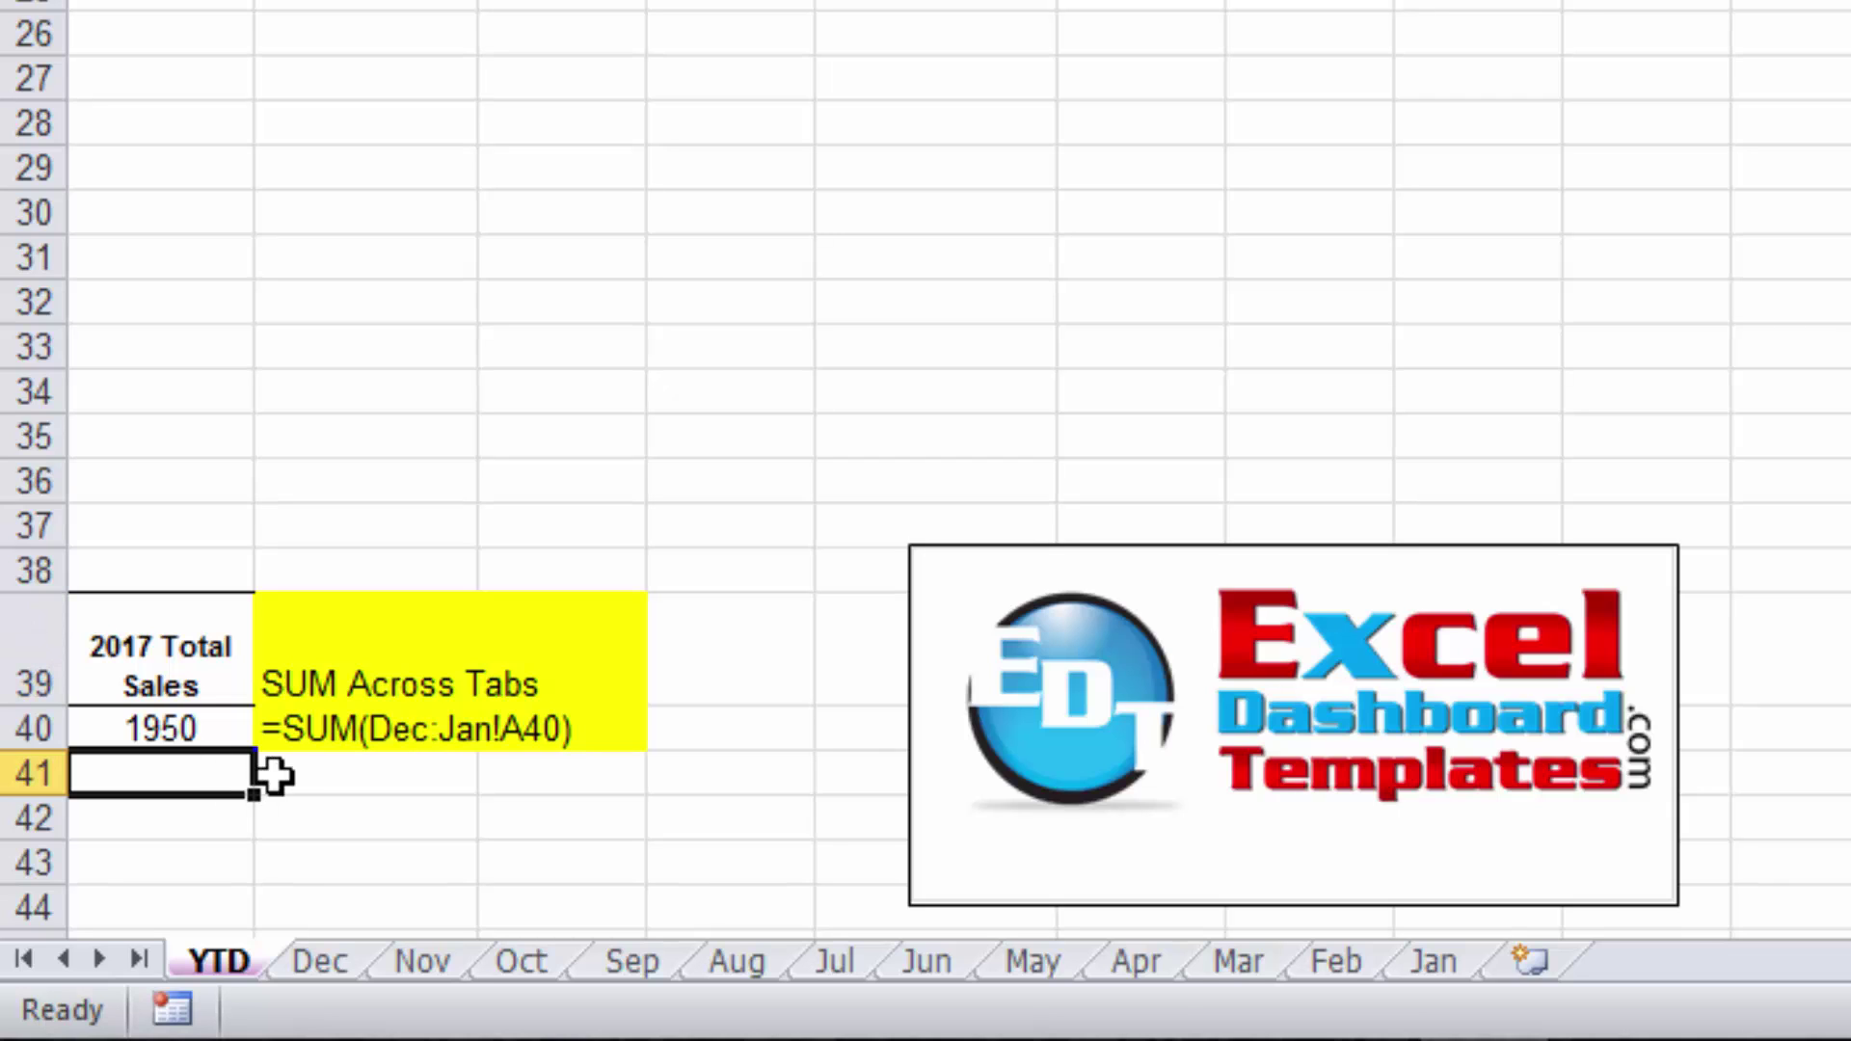
{"action": "left_click", "coordinate": [349, 772]}
{"action": "left_click", "coordinate": [416, 831]}
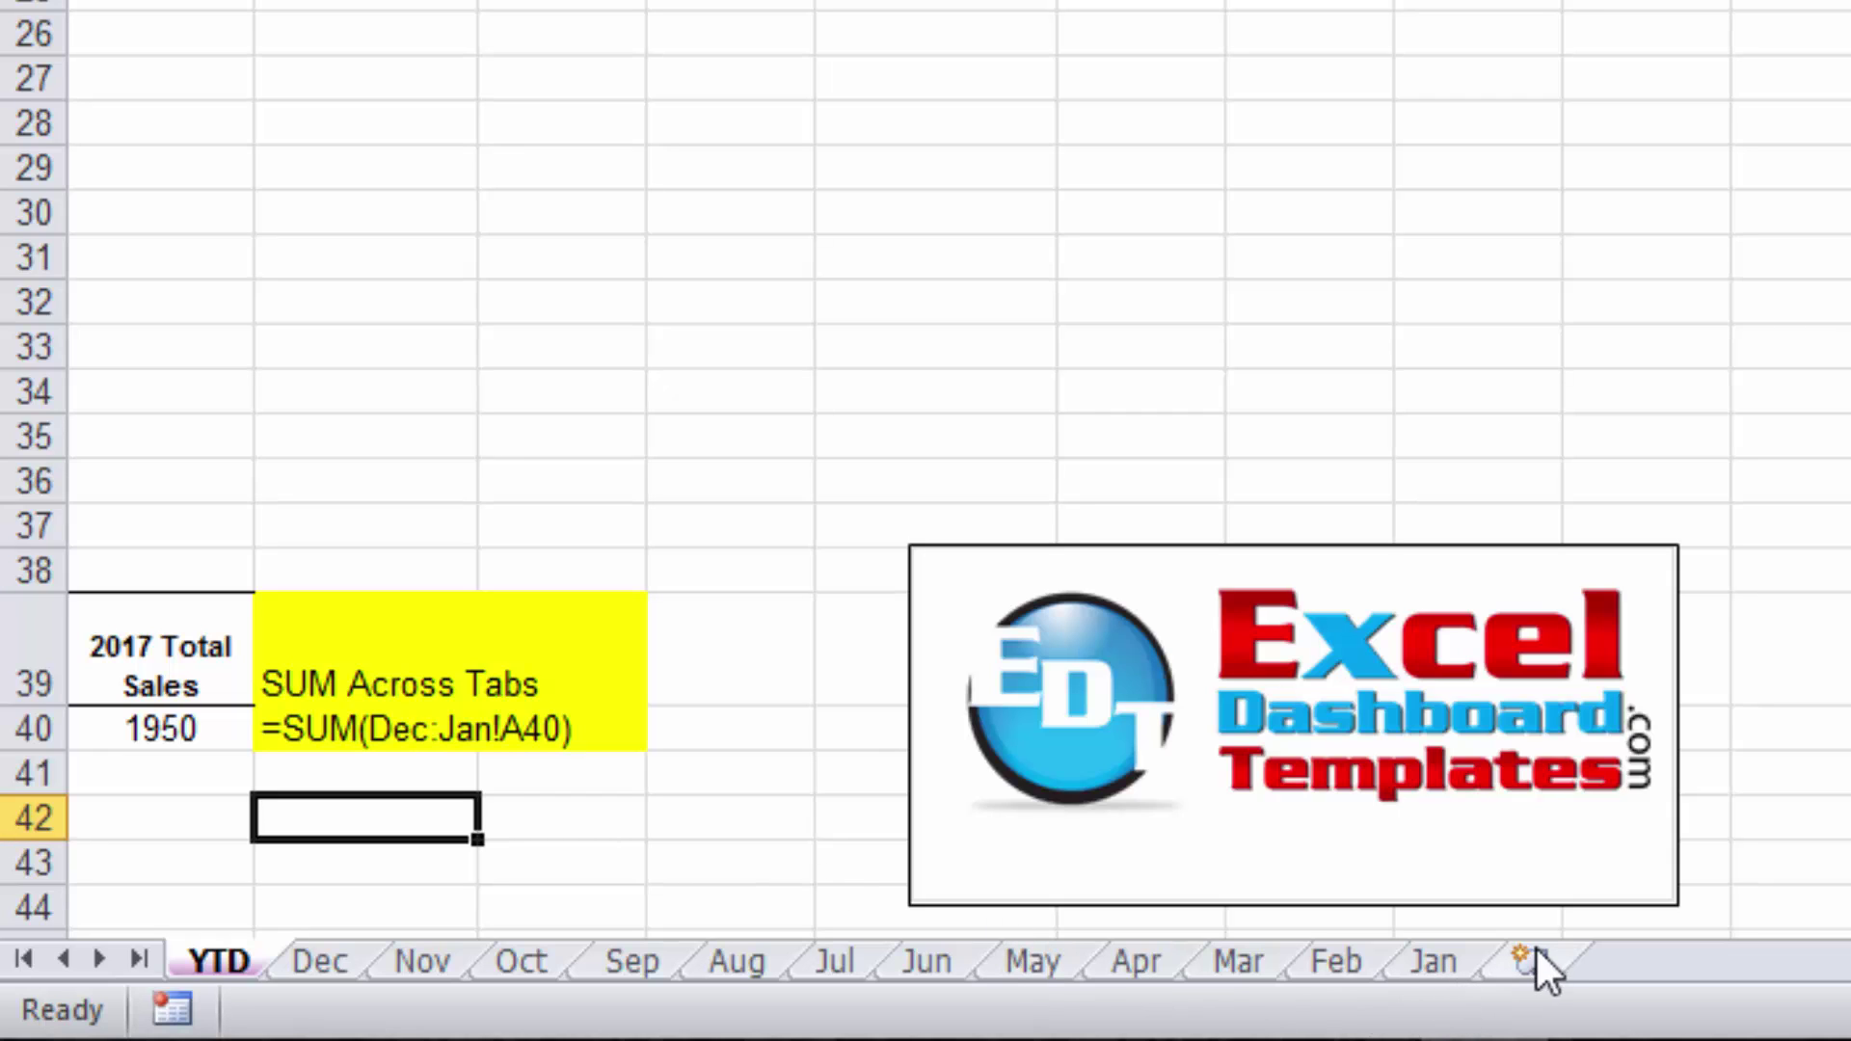
Check each month sheet's total from Dec through Jan, then return to YTD.
{"action": "left_click", "coordinate": [353, 962]}
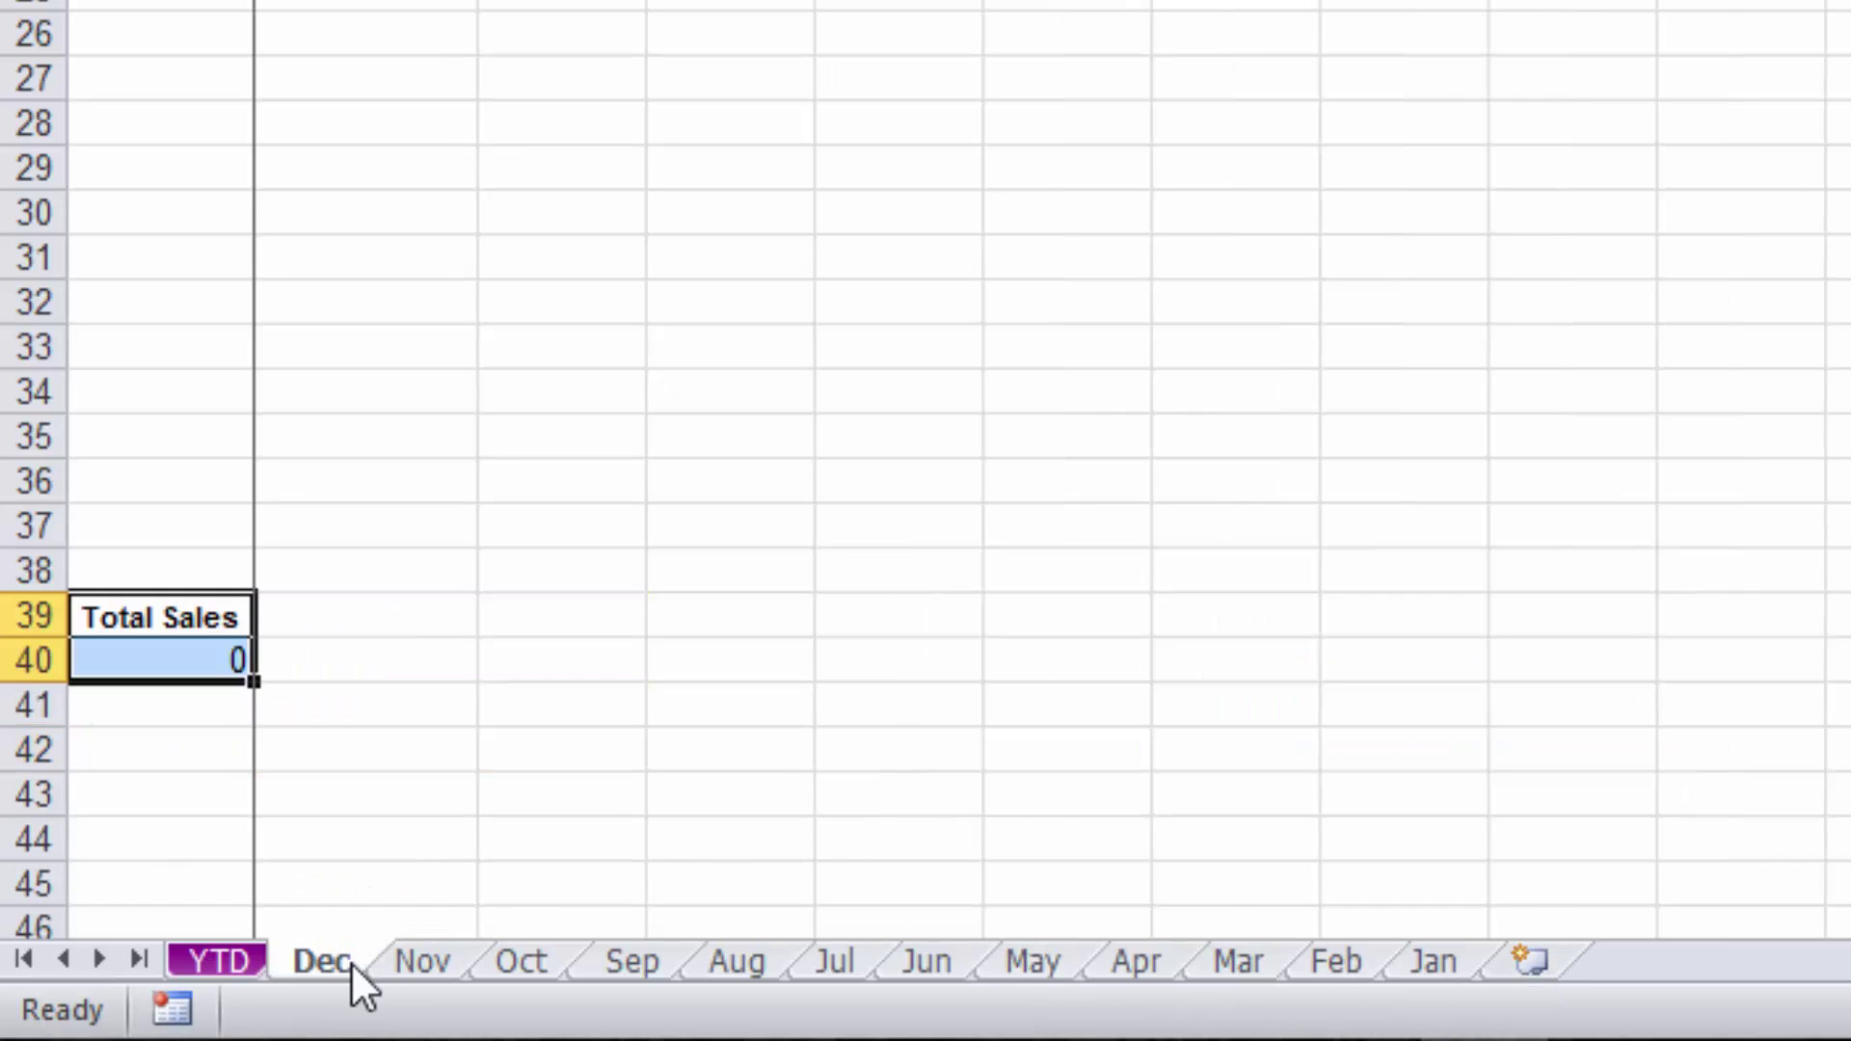
{"action": "key", "text": "ctrl+Page_Down"}
{"action": "key", "text": "ctrl+Page_Down"}
{"action": "key", "text": "ctrl+Page_Down"}
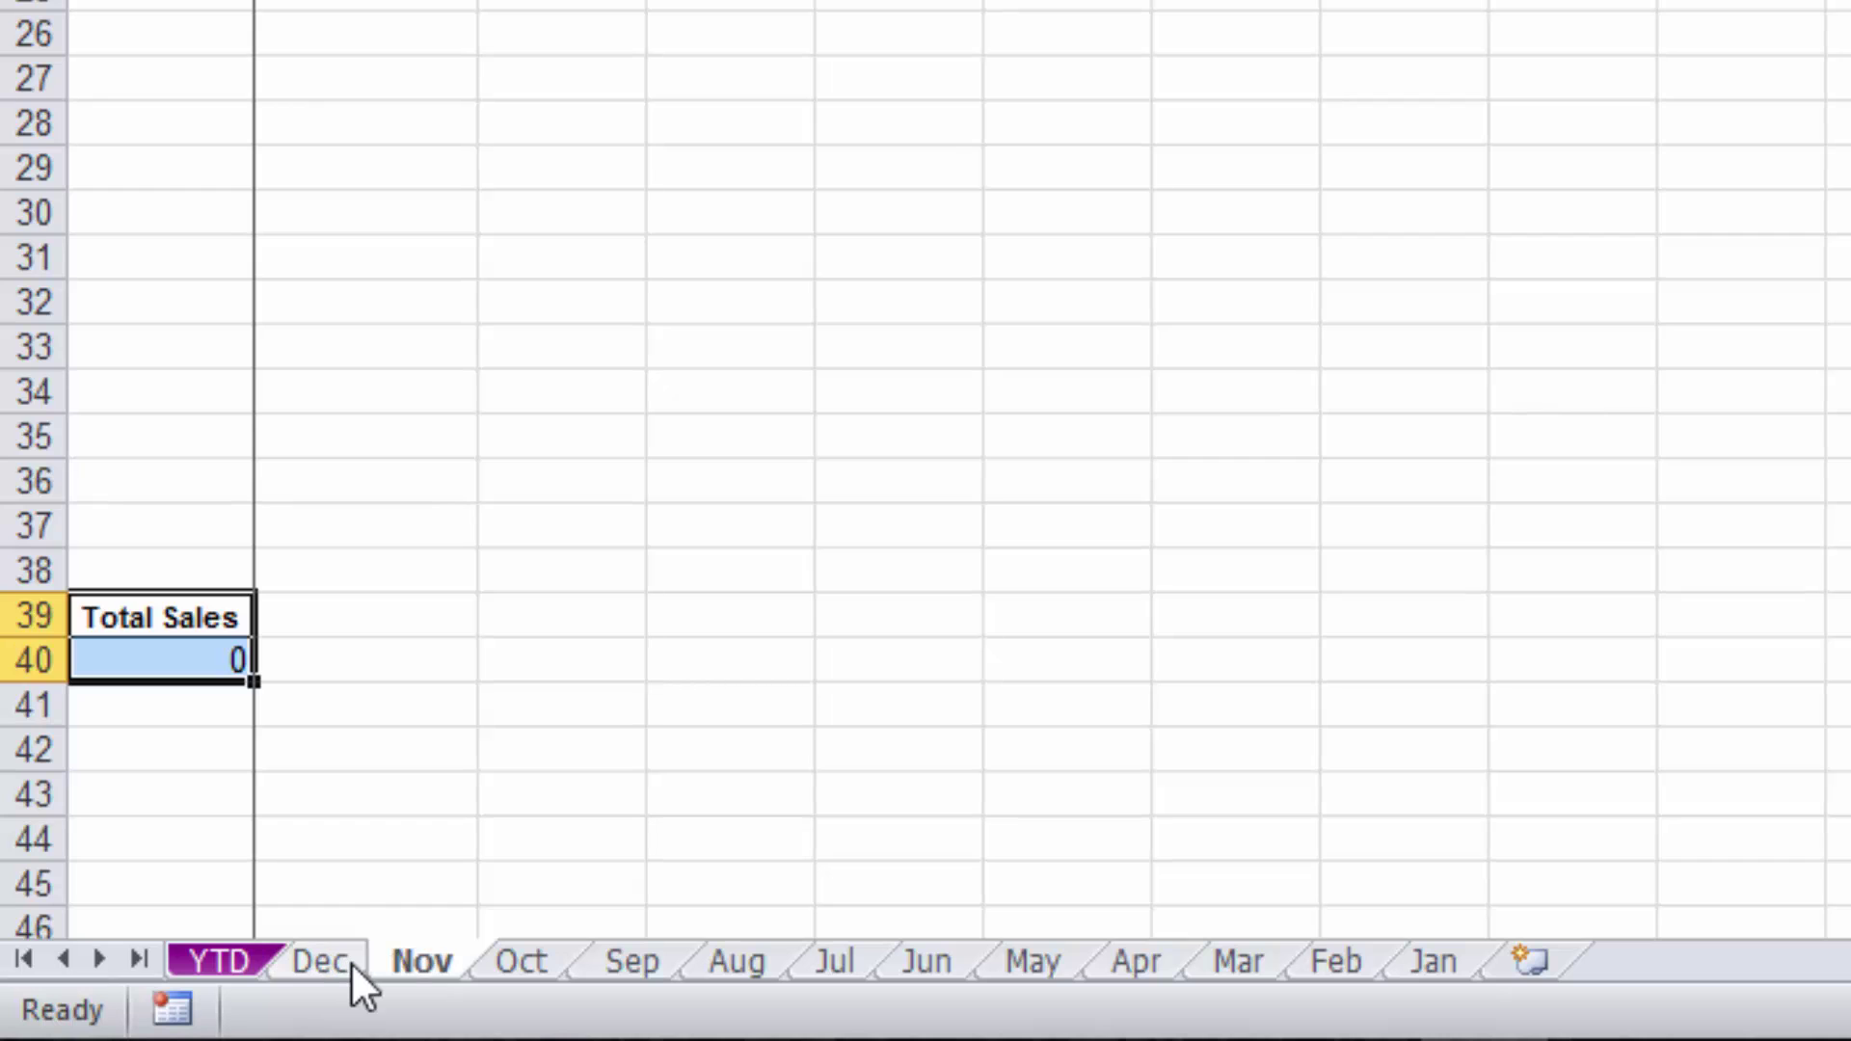
{"action": "key", "text": "ctrl+Page_Down"}
{"action": "key", "text": "ctrl+Page_Down"}
{"action": "key", "text": "ctrl+Page_Down"}
{"action": "key", "text": "ctrl+Page_Down"}
{"action": "key", "text": "ctrl+Page_Down"}
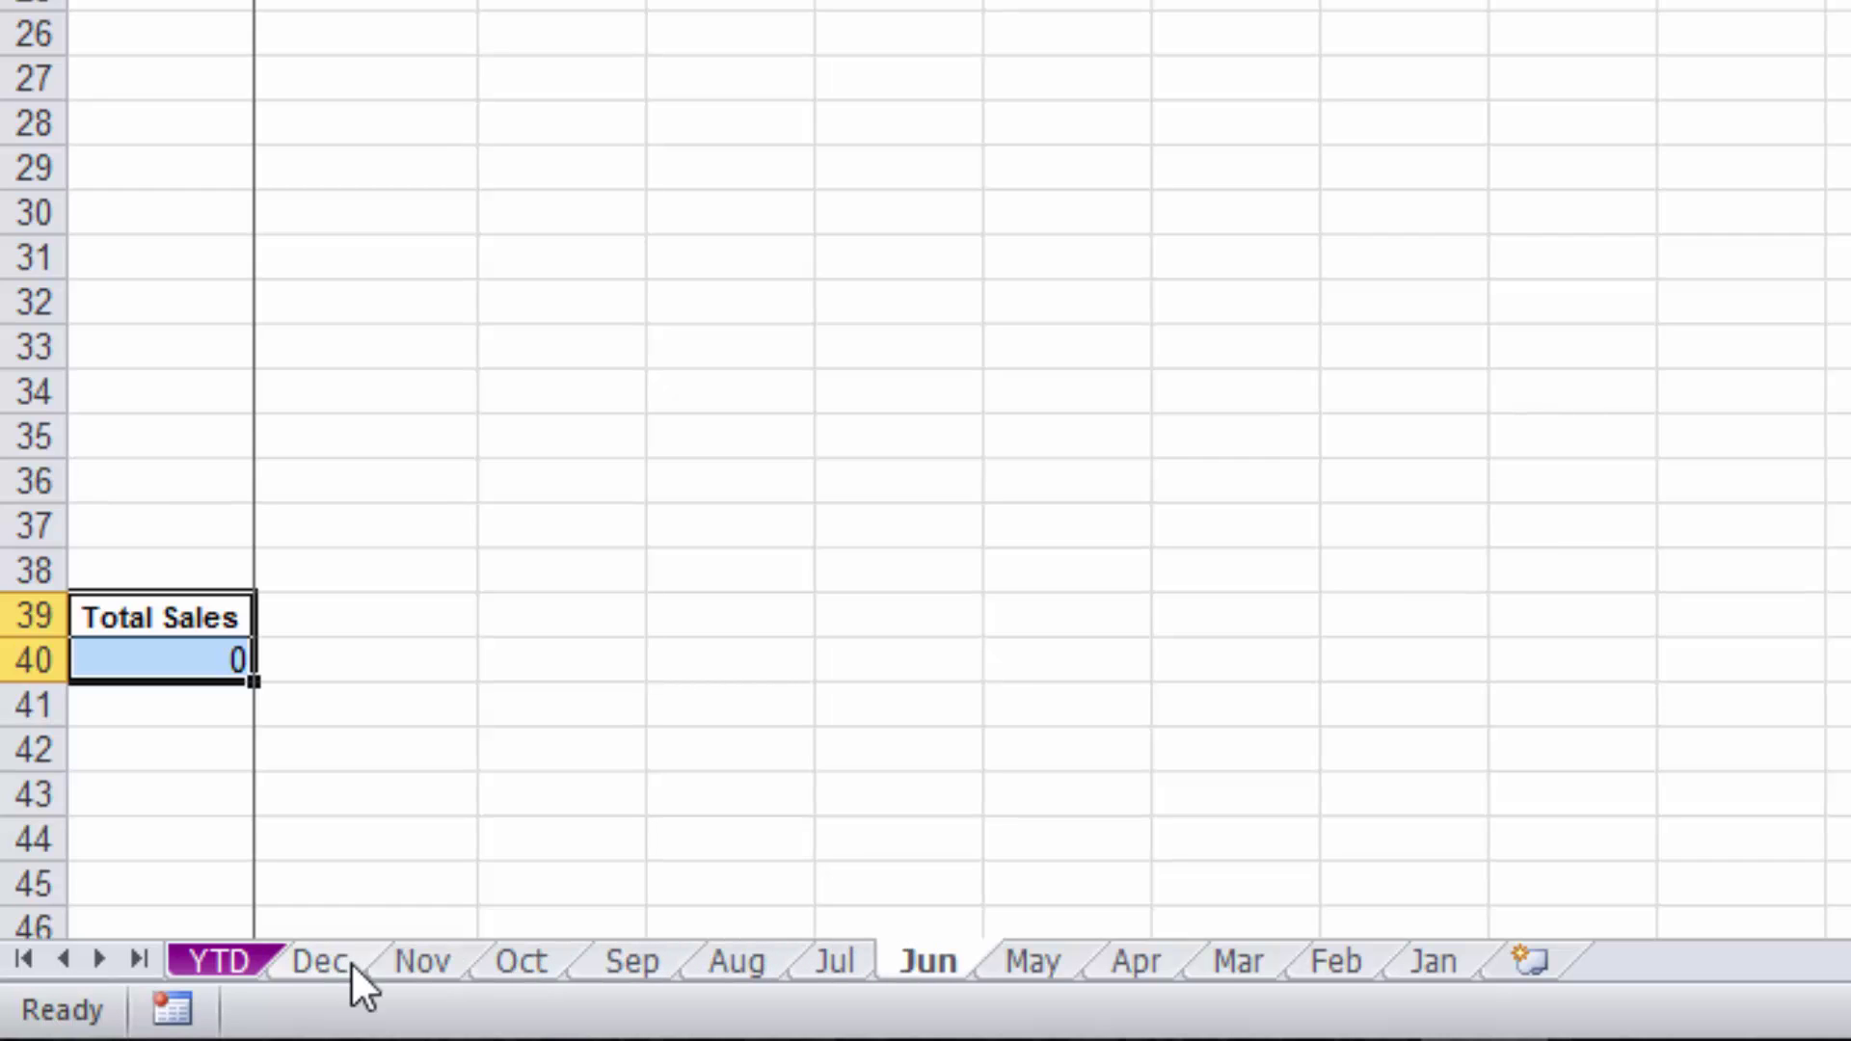
{"action": "key", "text": "ctrl+Page_Down"}
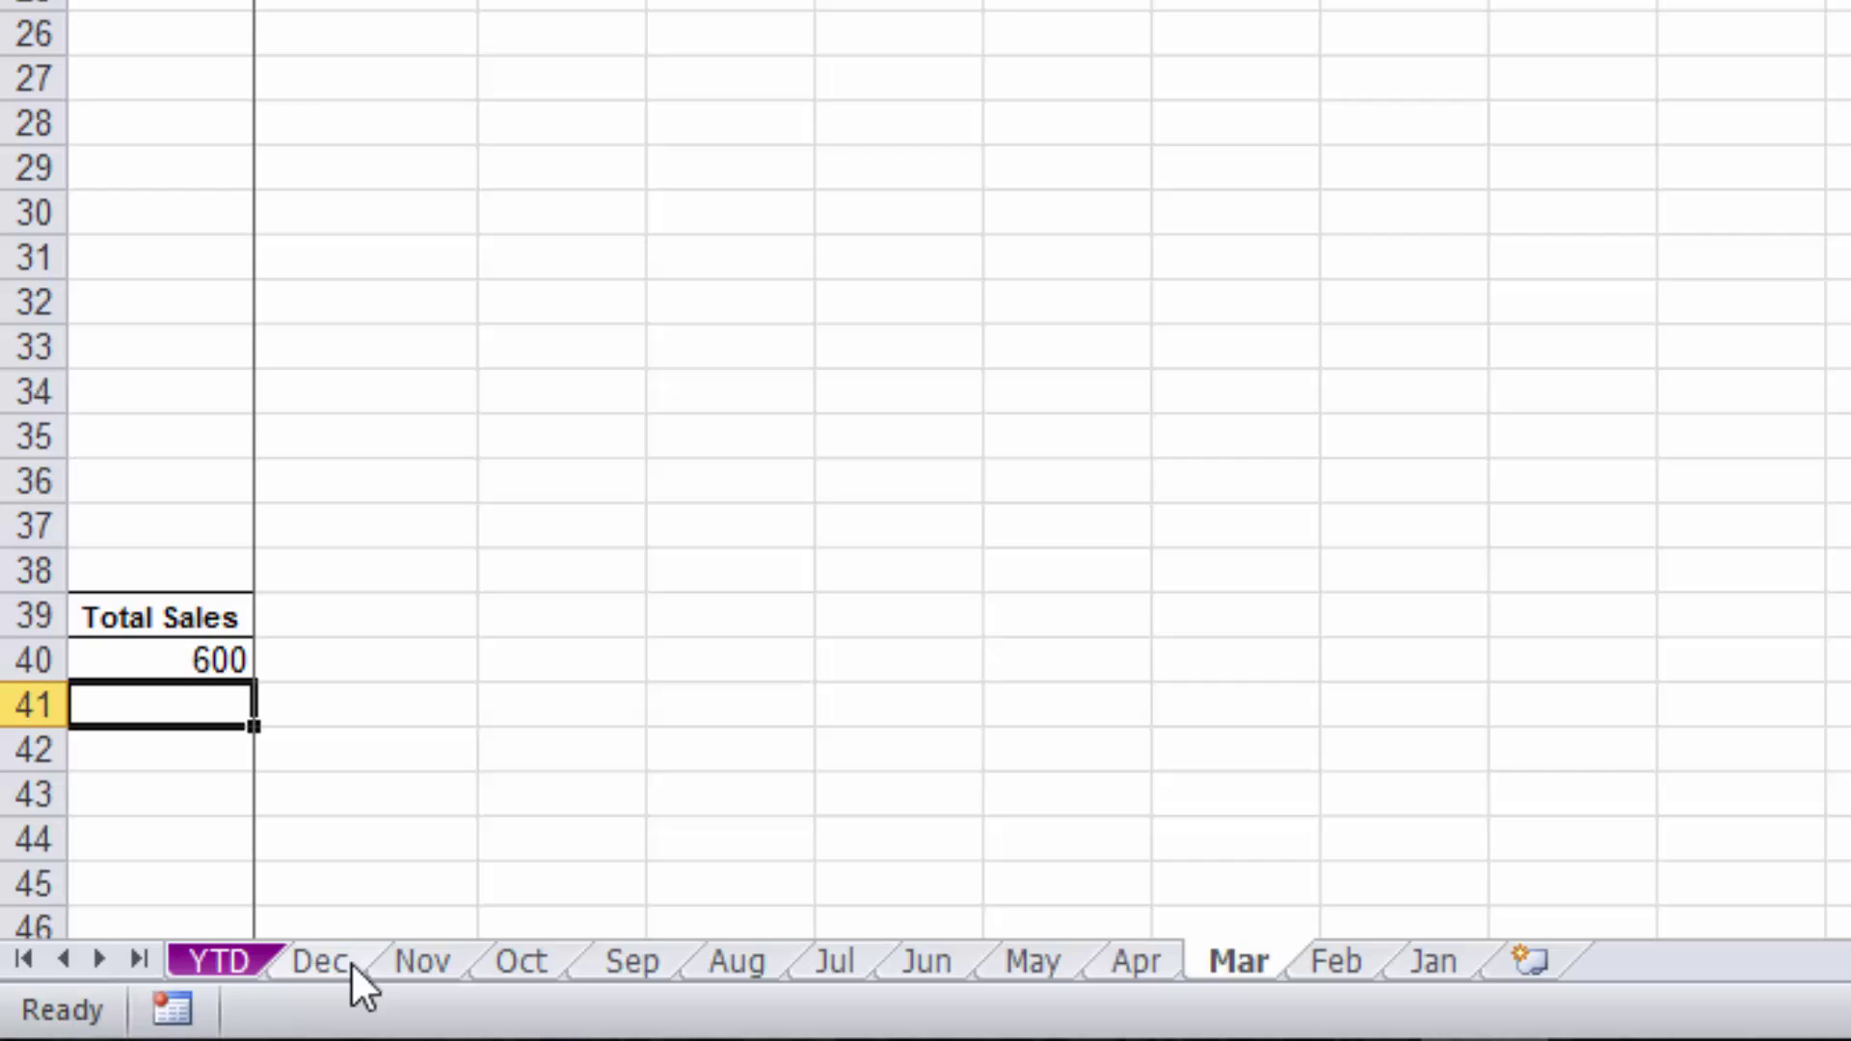
{"action": "key", "text": "ctrl+Page_Down"}
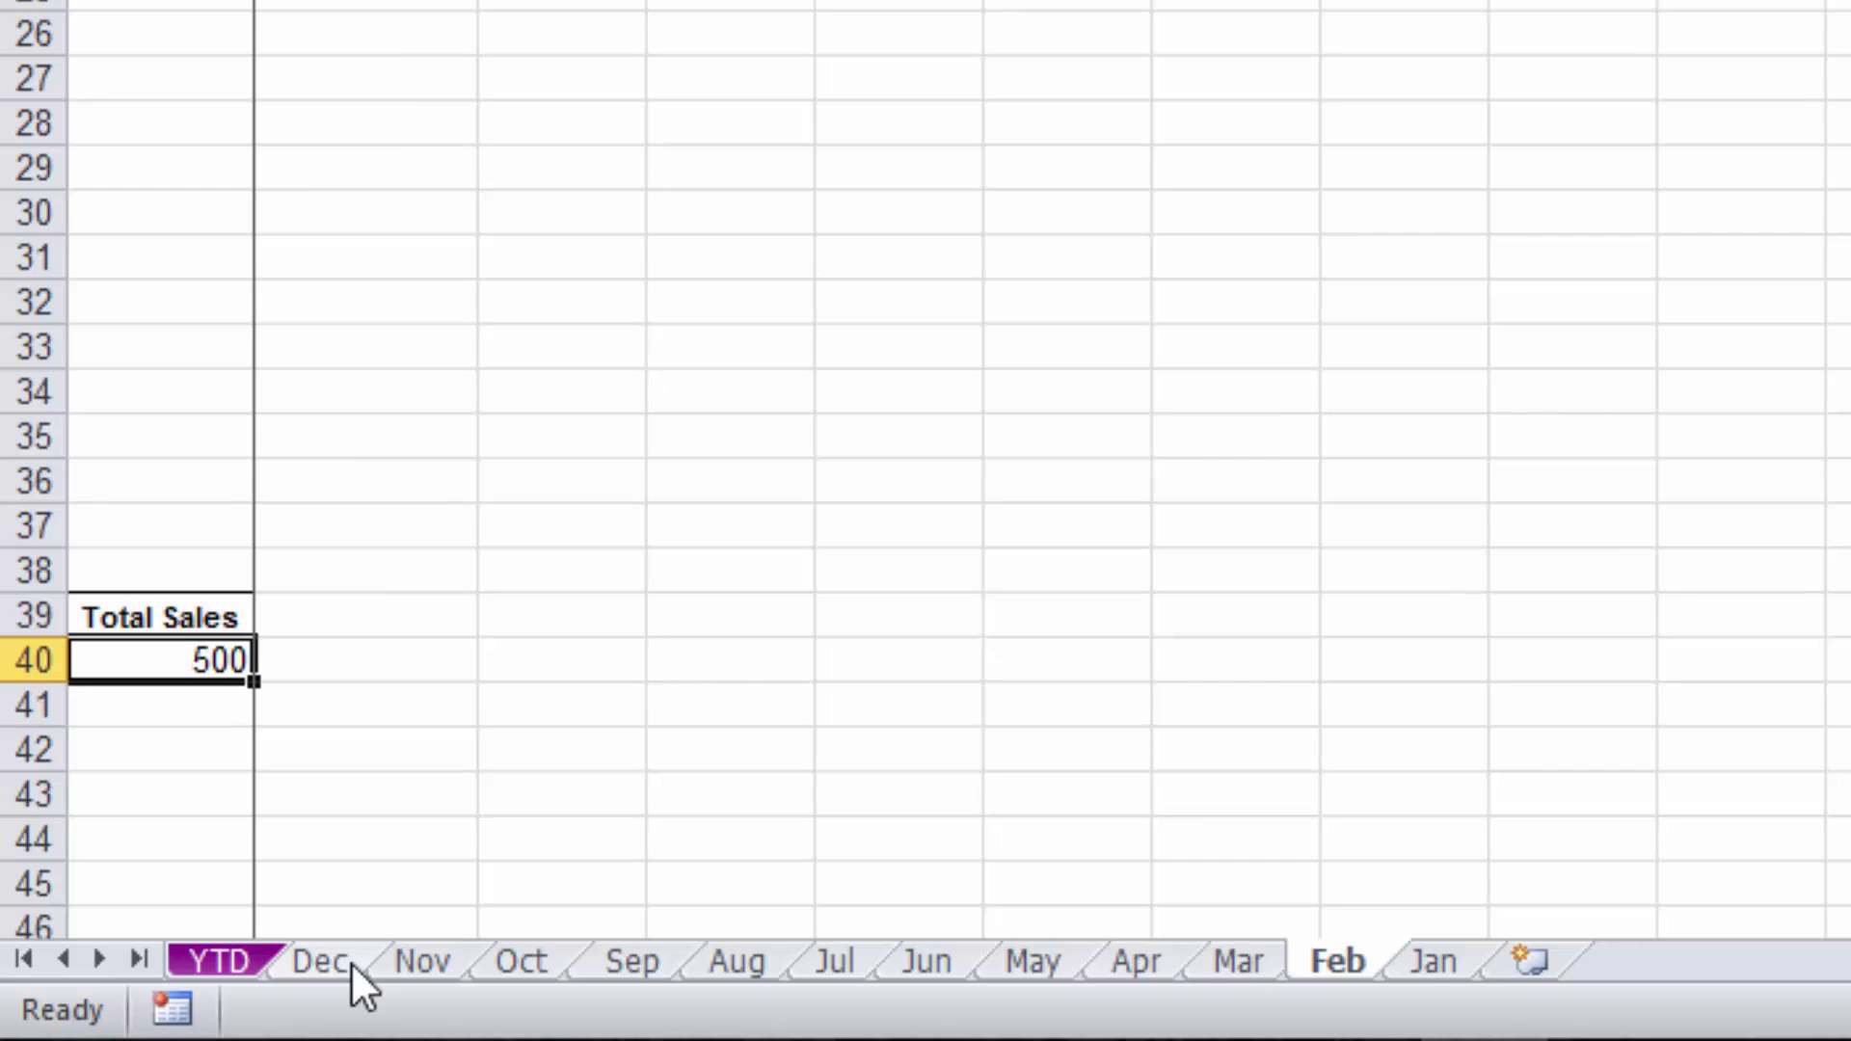
{"action": "key", "text": "ctrl+Page_Down"}
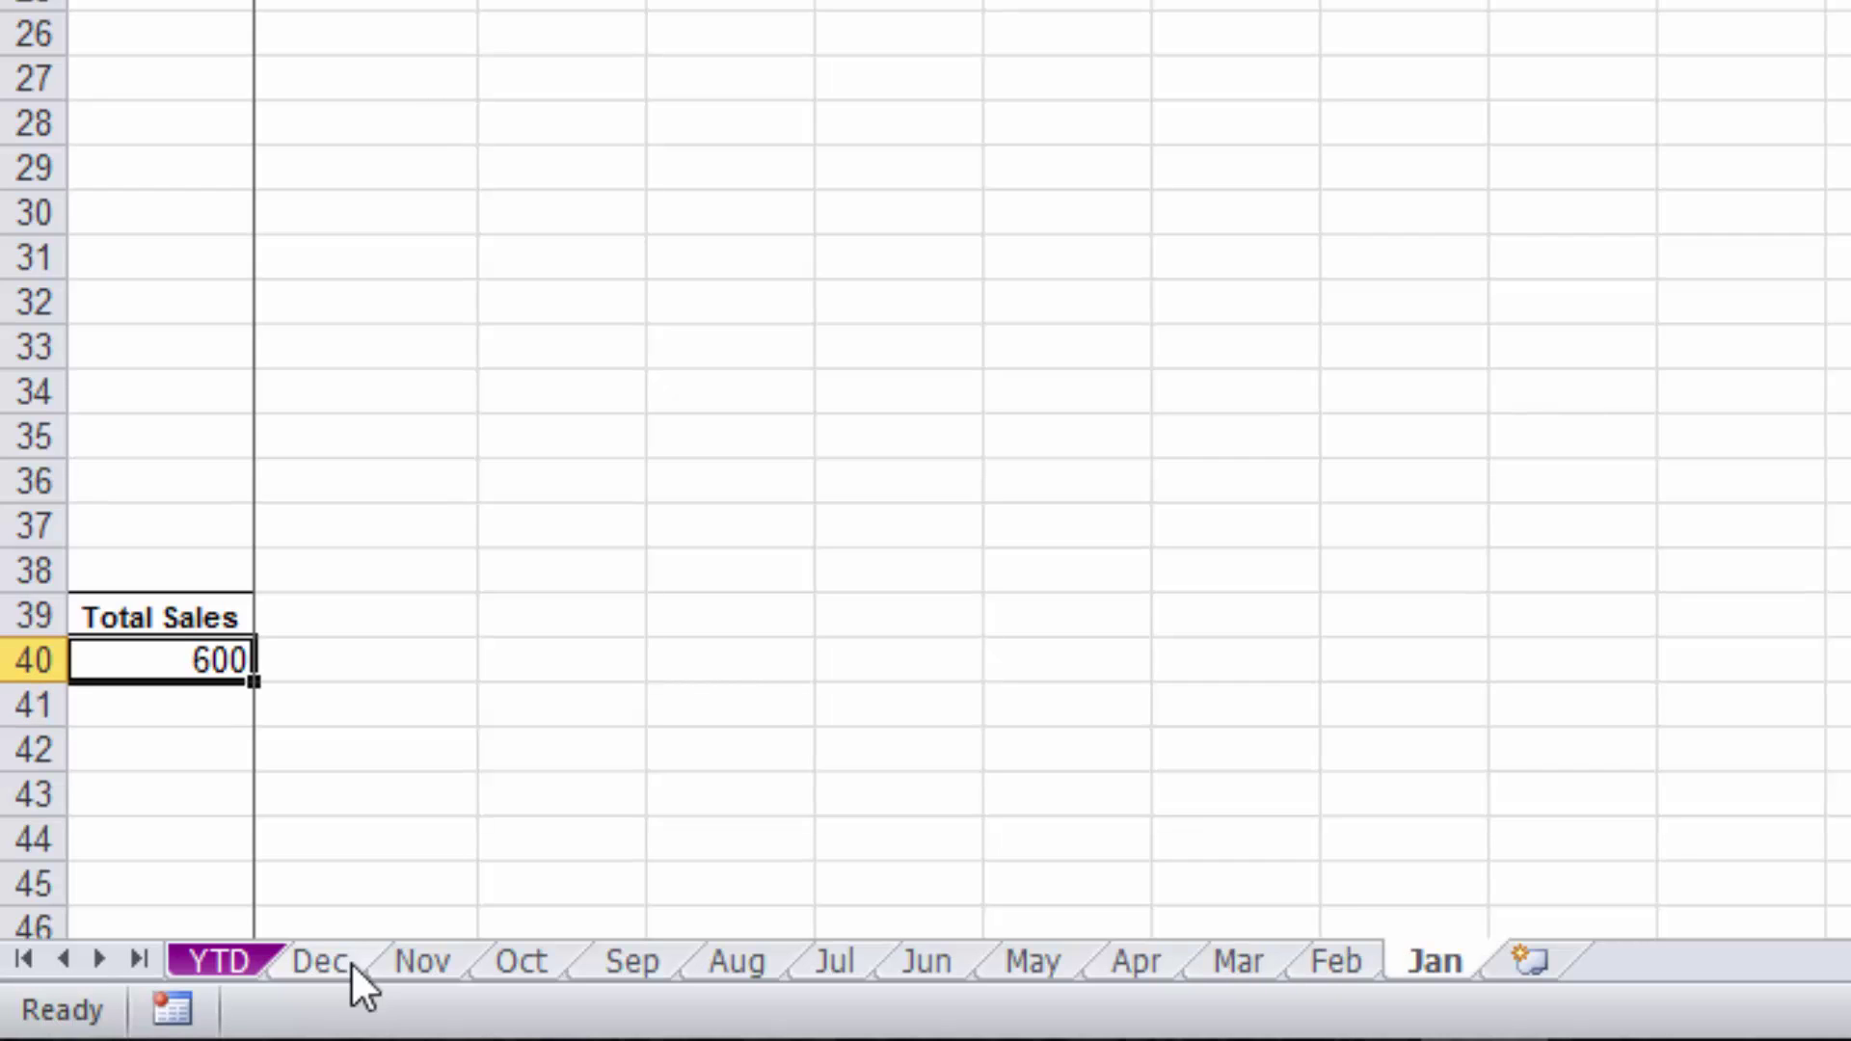
{"action": "key", "text": "ctrl+Page_Up"}
{"action": "key", "text": "ctrl+Page_Up"}
{"action": "key", "text": "ctrl+Page_Up"}
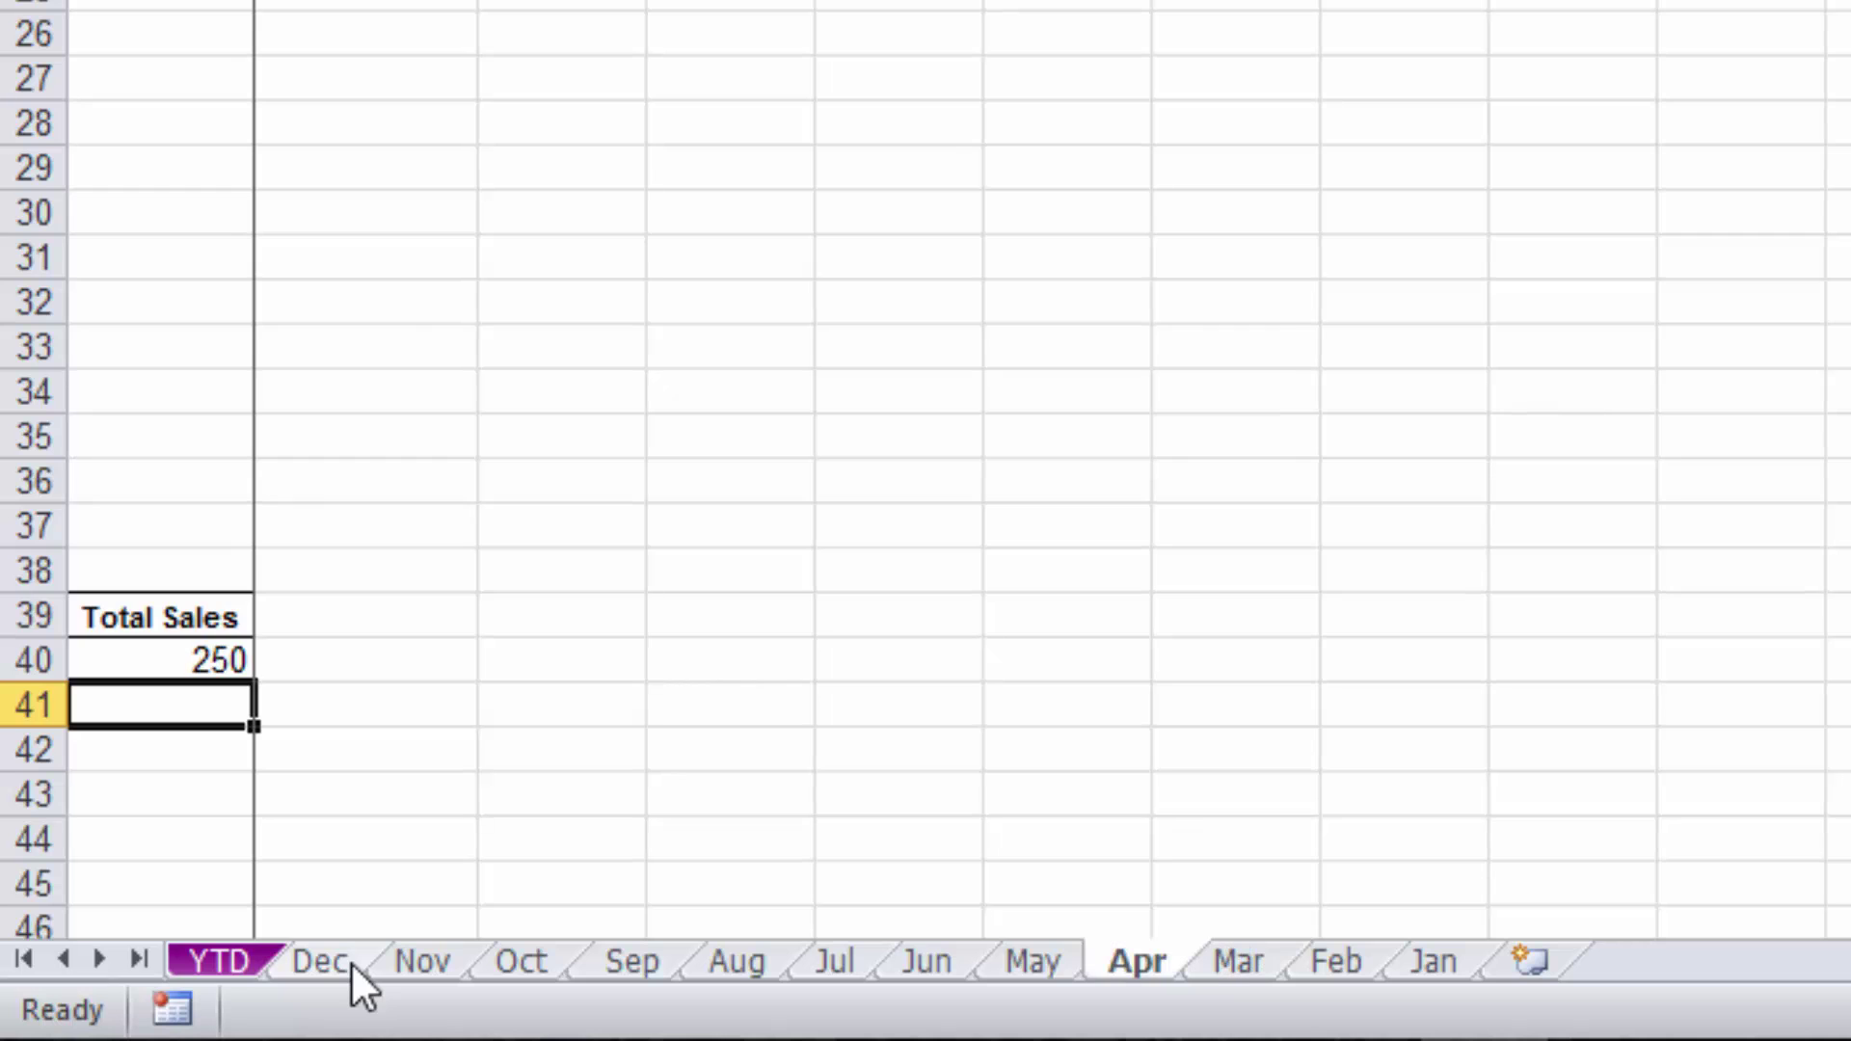
{"action": "left_click", "coordinate": [230, 961]}
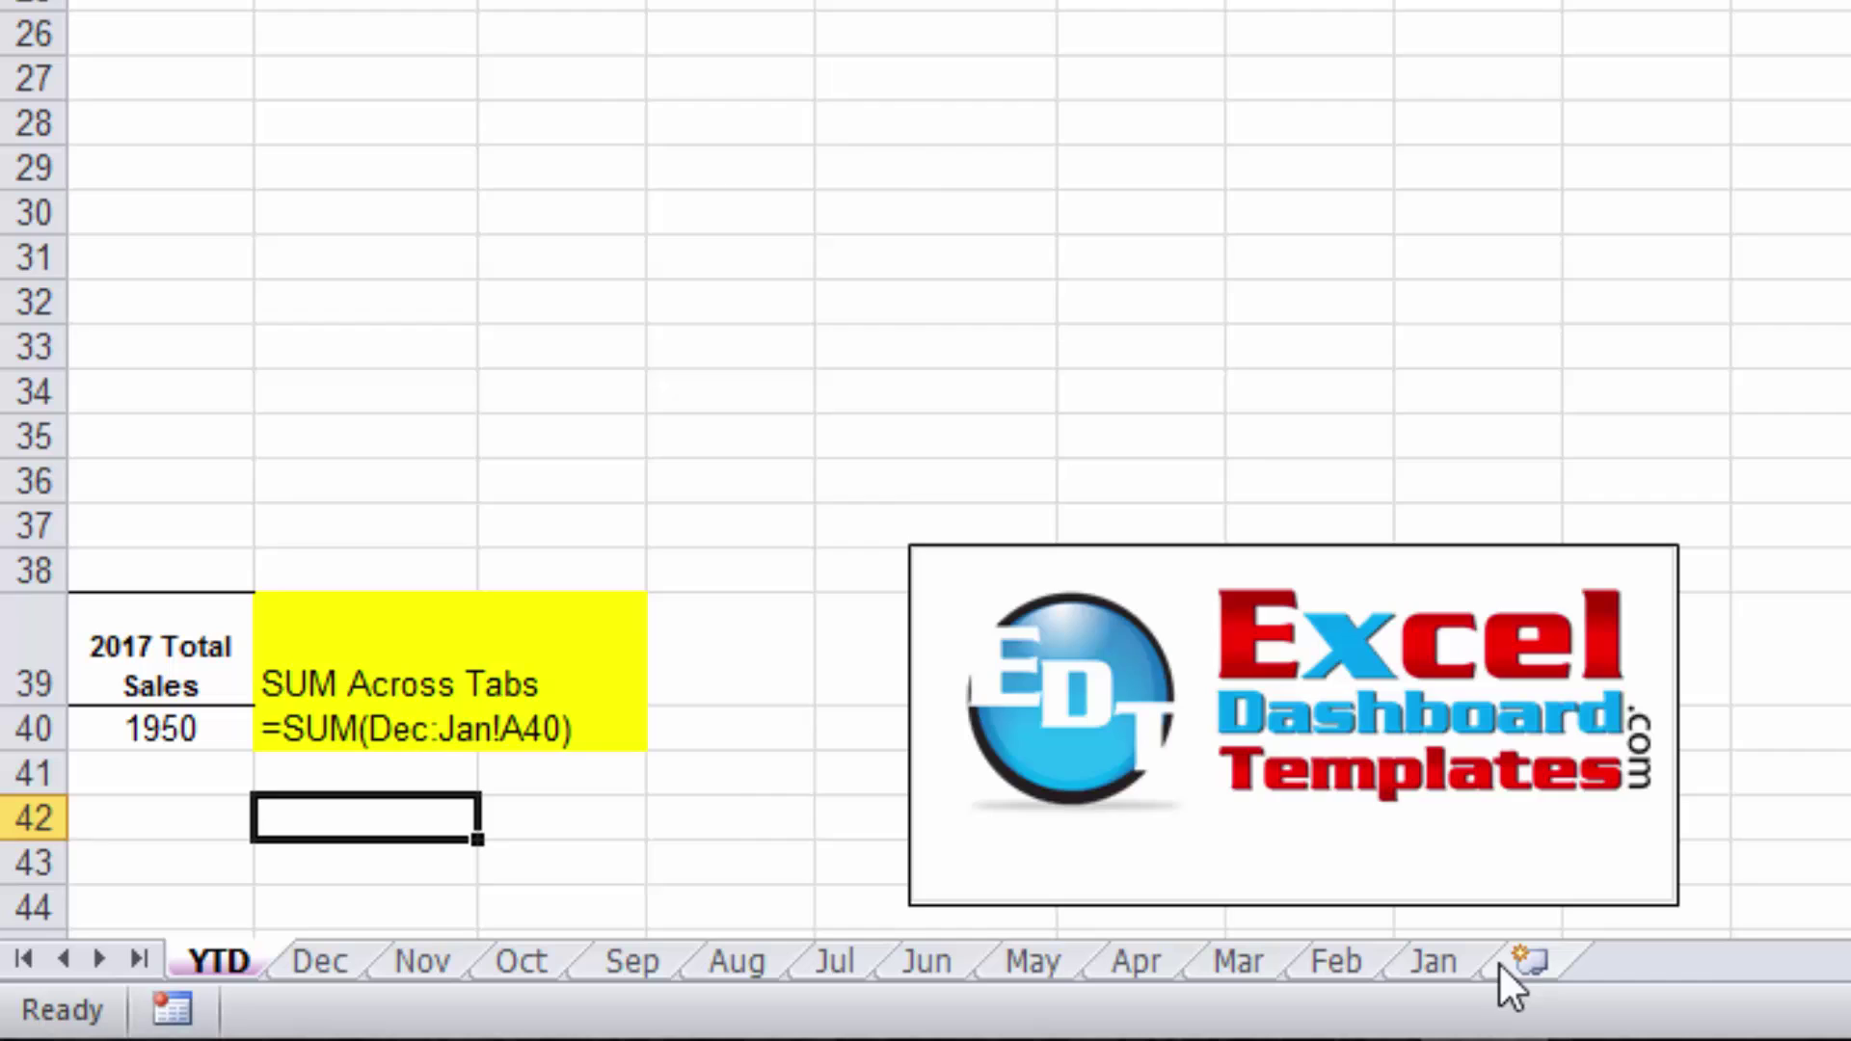
Insert a new Sheet2 after Jan holding 9999 in A40; YTD stays 1950.
{"action": "left_click", "coordinate": [1528, 961]}
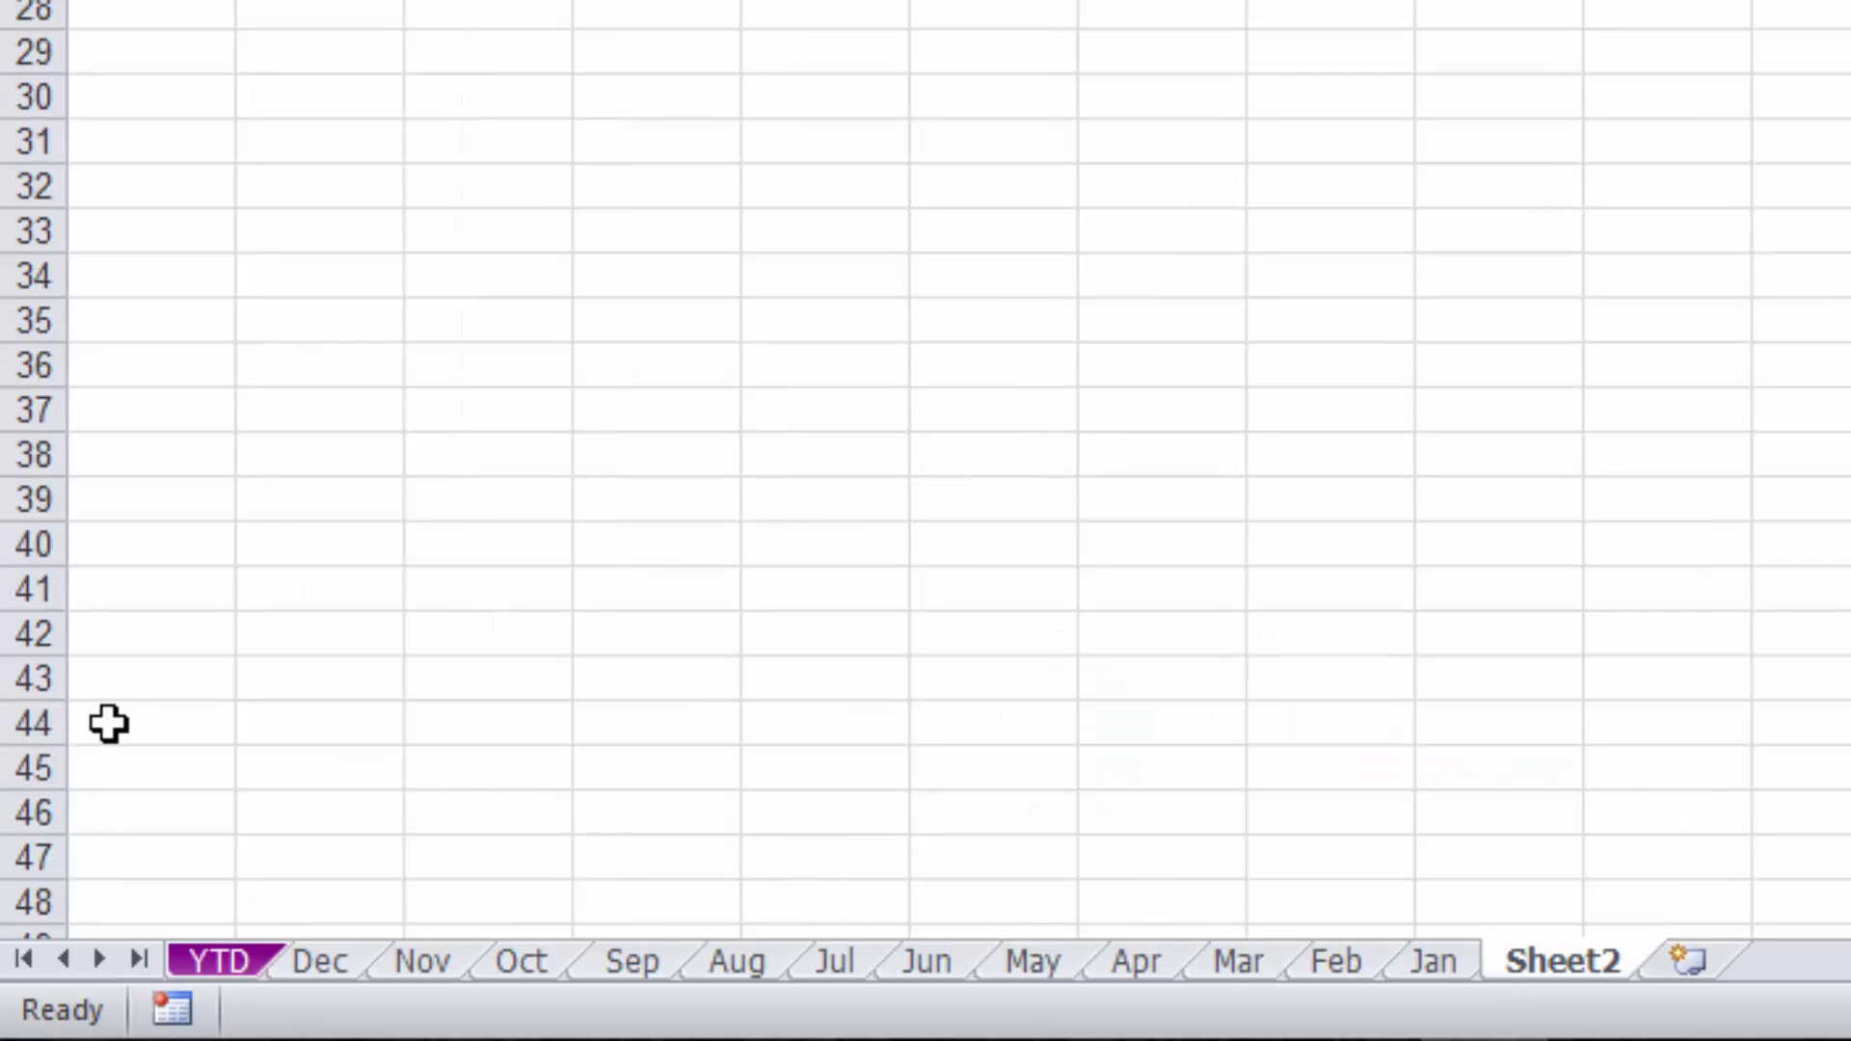
{"action": "left_click", "coordinate": [140, 546]}
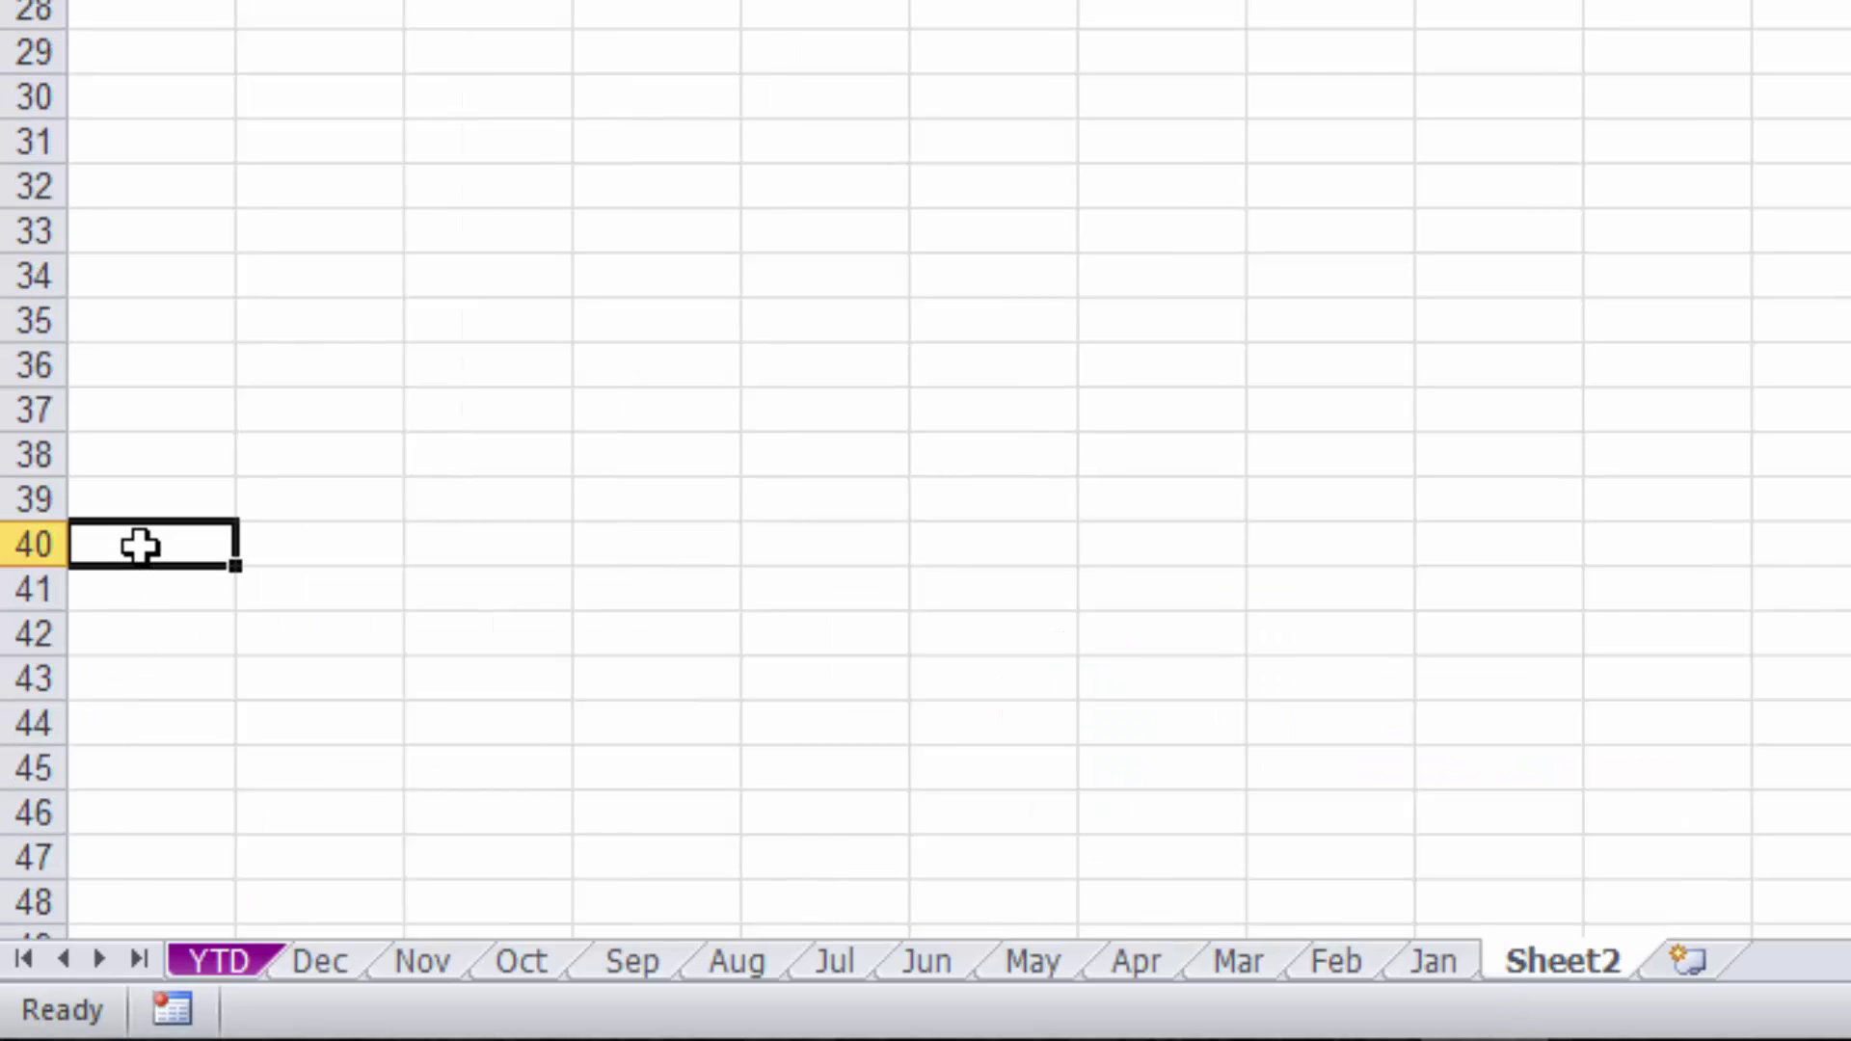
{"action": "type", "text": "9999"}
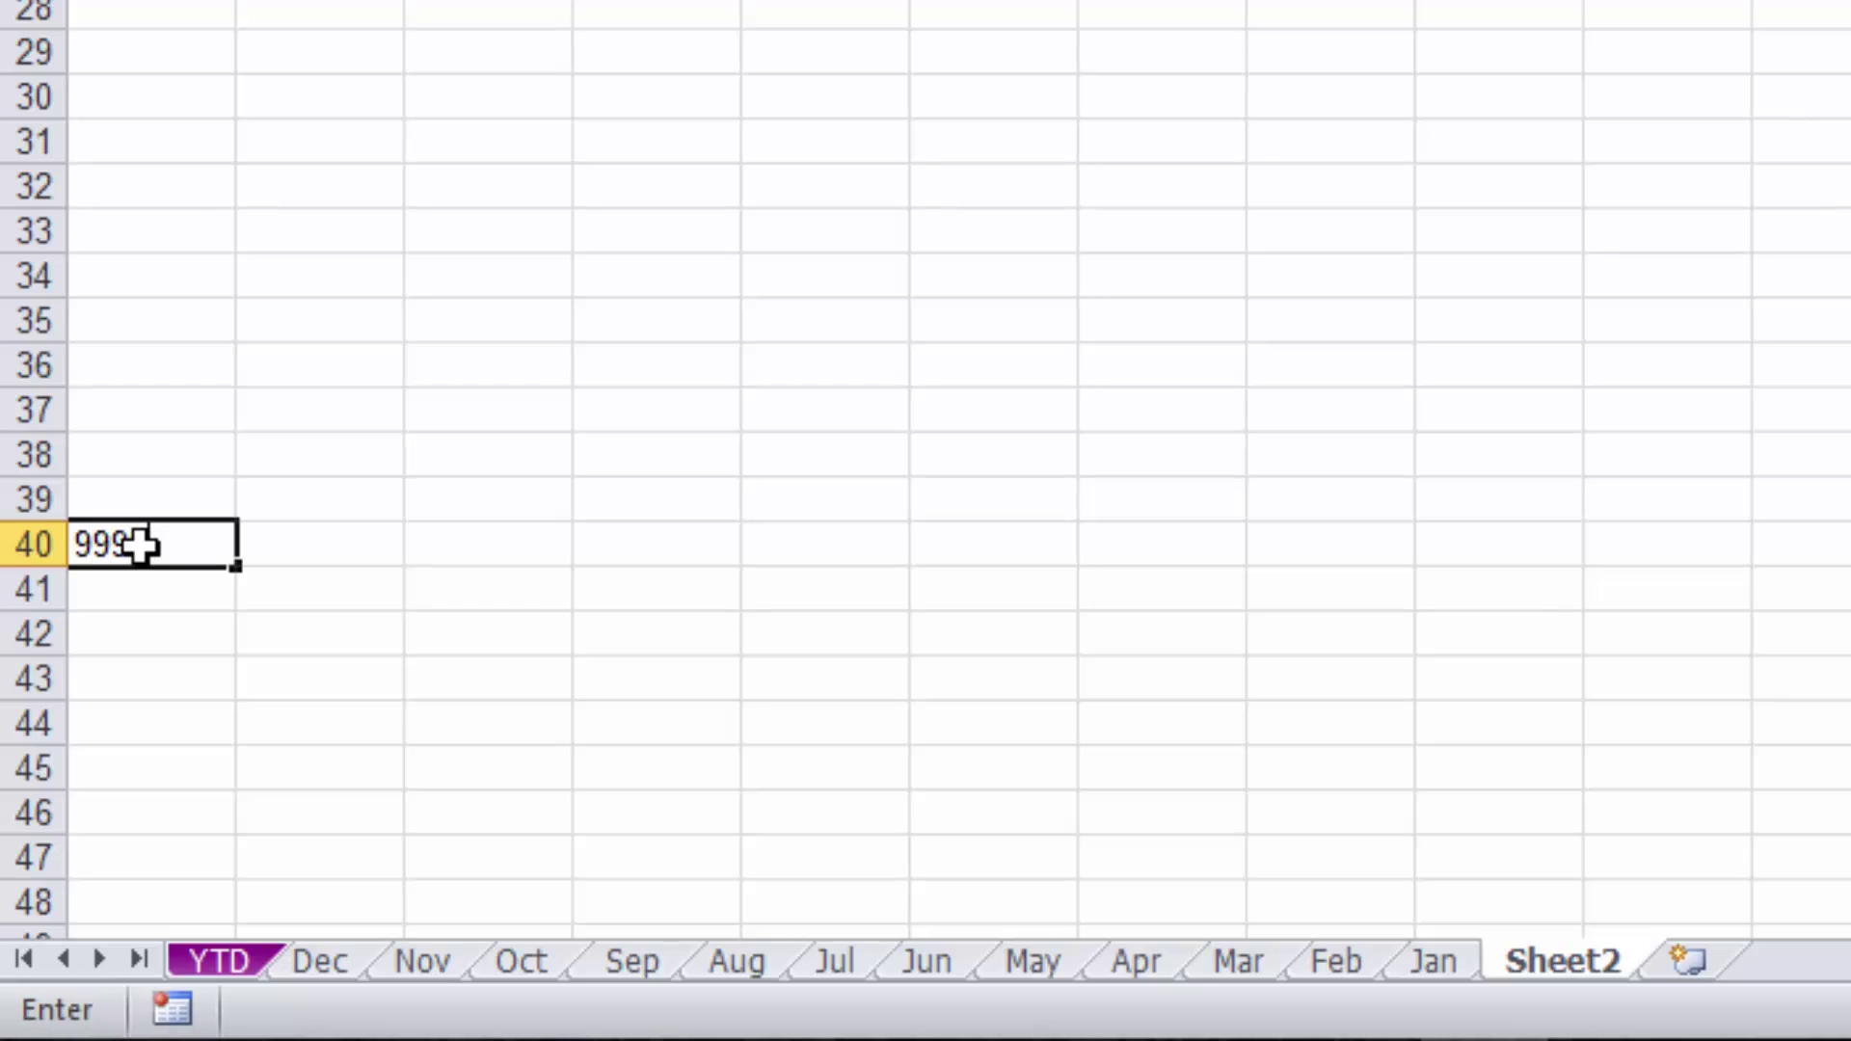
{"action": "left_click", "coordinate": [397, 776]}
{"action": "left_click", "coordinate": [224, 958]}
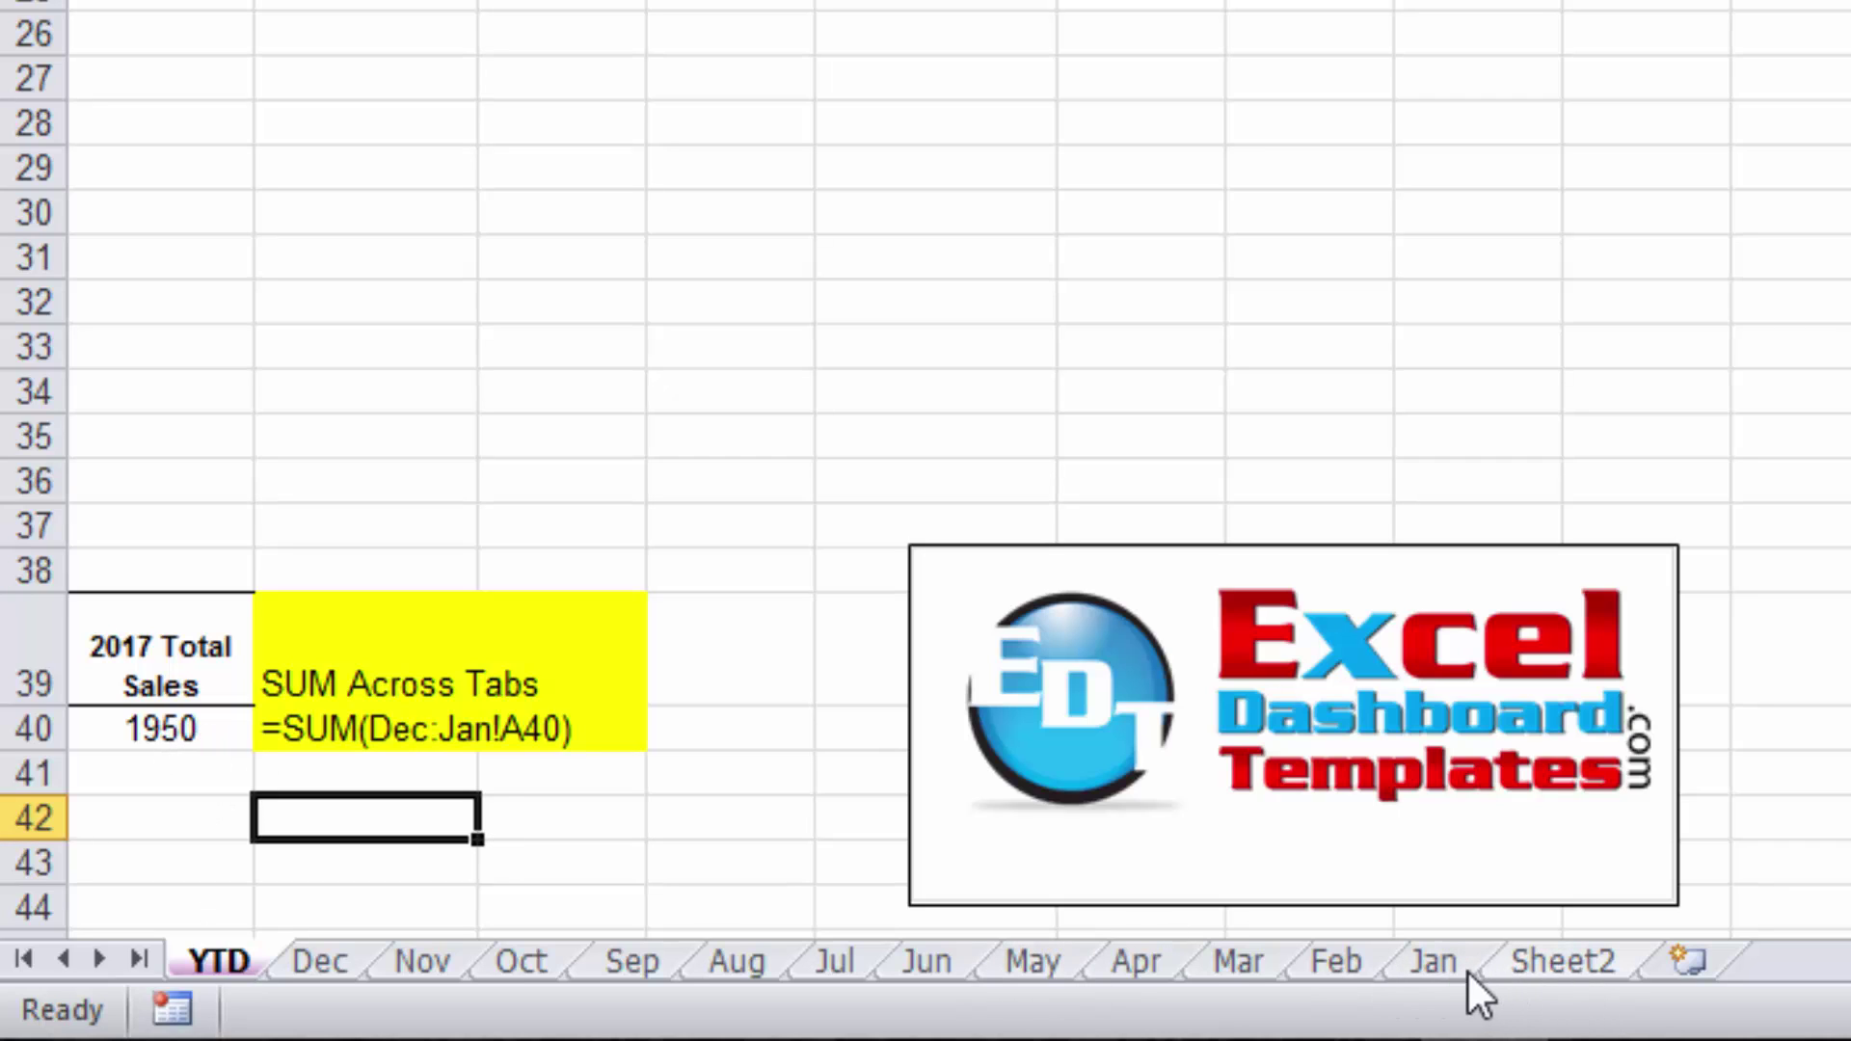
Drag Sheet2 between Jul and Jun so the YTD total becomes 11949.
{"action": "left_click", "coordinate": [1524, 956]}
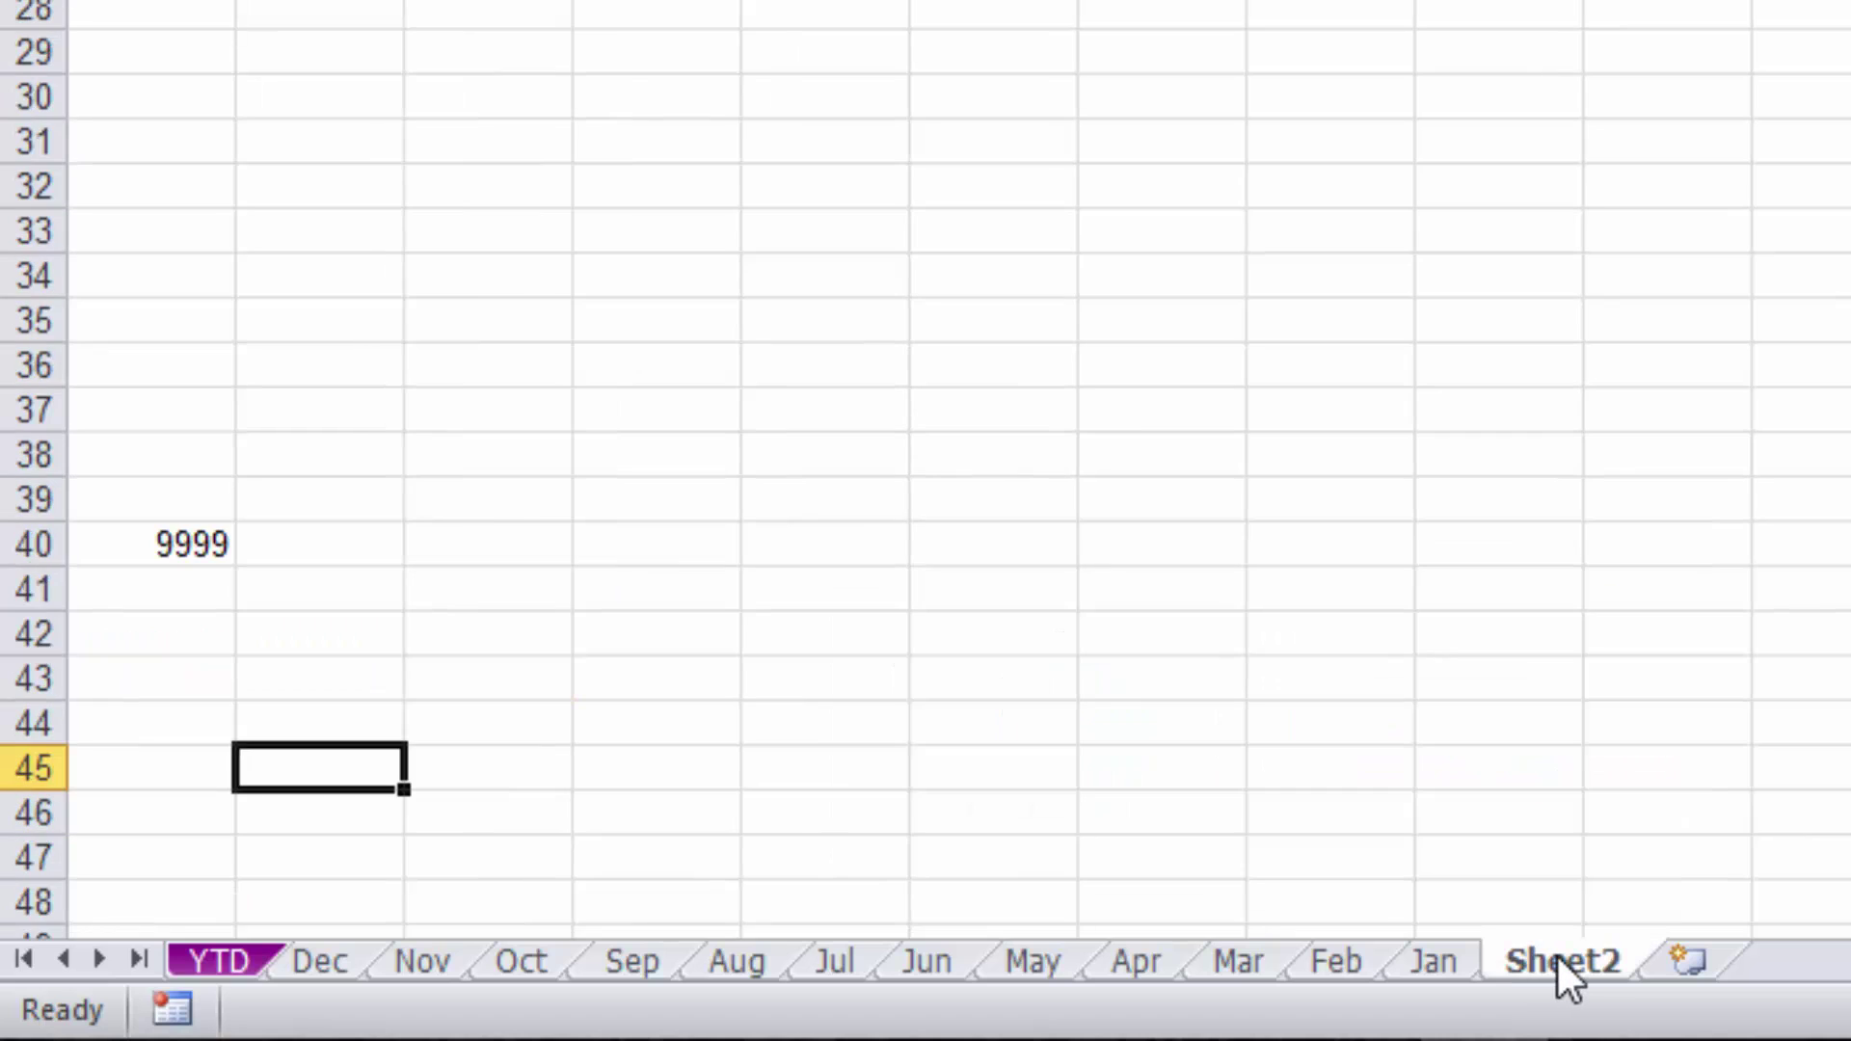
{"action": "left_click_drag", "start_coordinate": [1396, 947], "coordinate": [939, 952]}
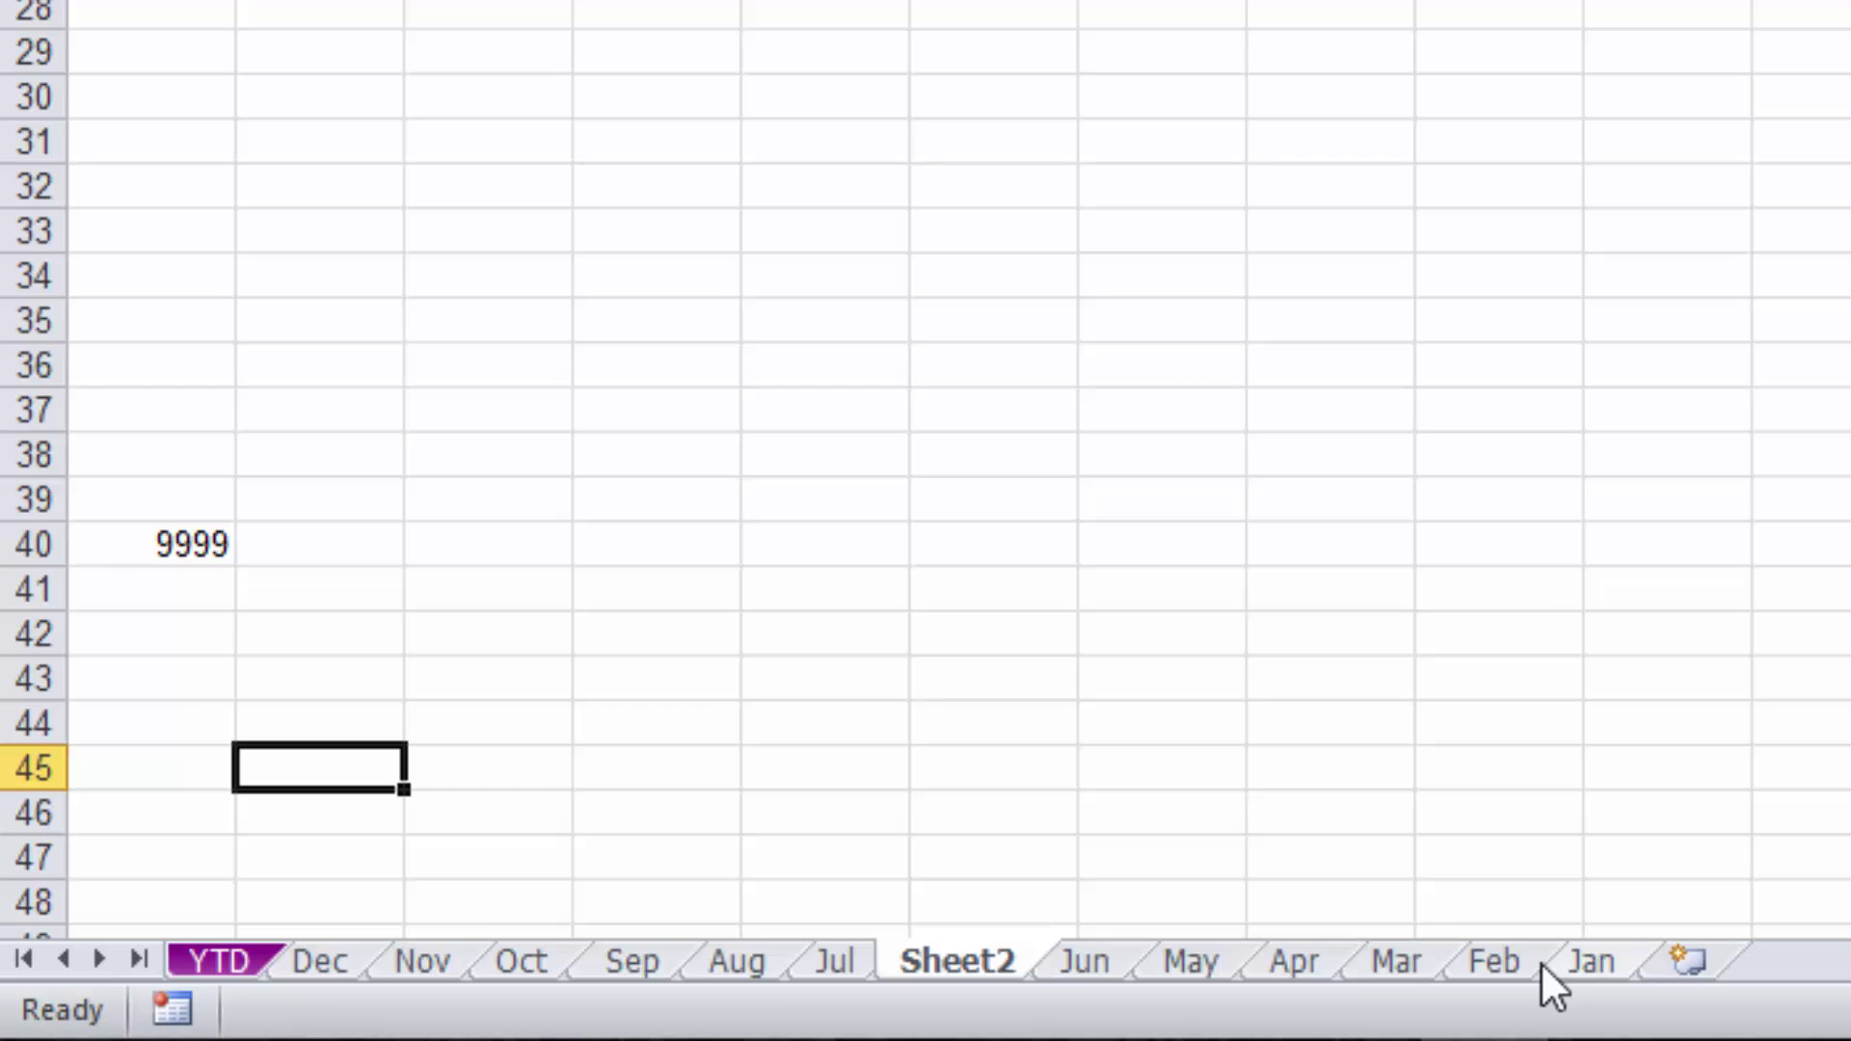
{"action": "left_click", "coordinate": [220, 959]}
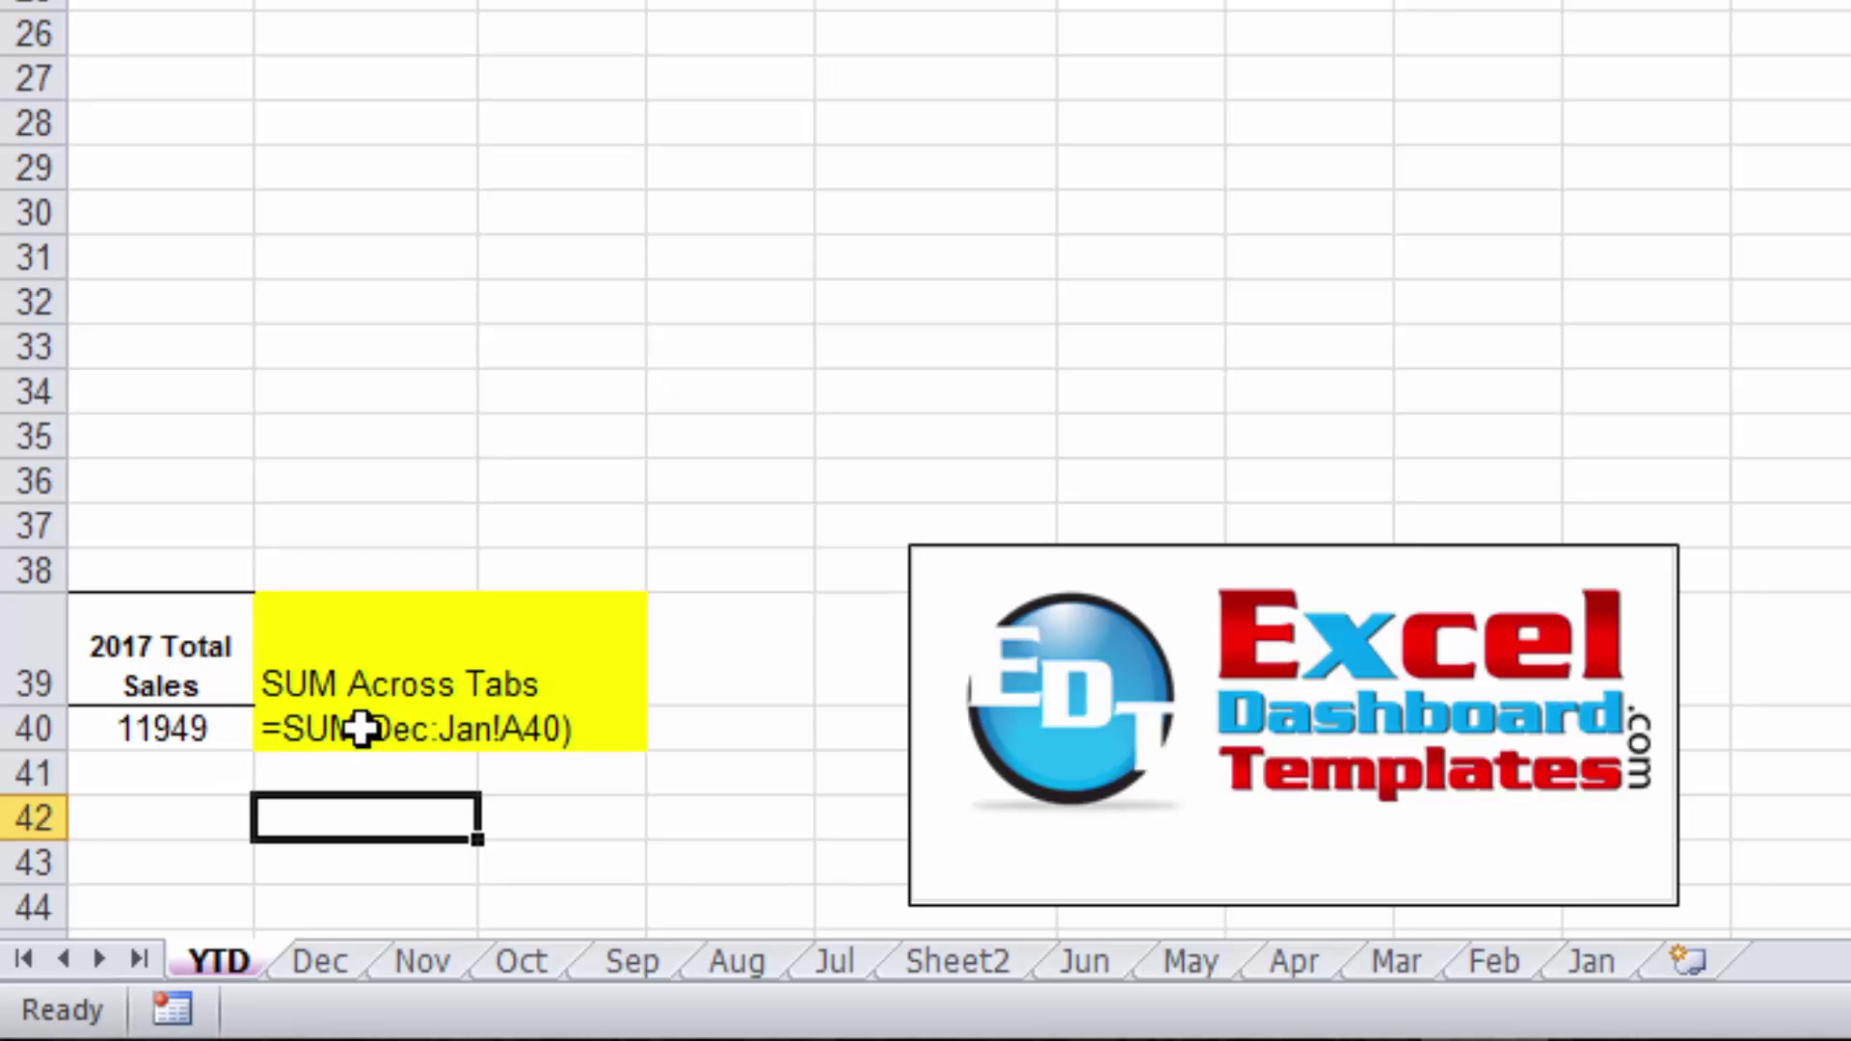
Change the total's 3D SUM range to start at Jun instead of Dec, restoring 1950.
{"action": "left_click", "coordinate": [403, 729]}
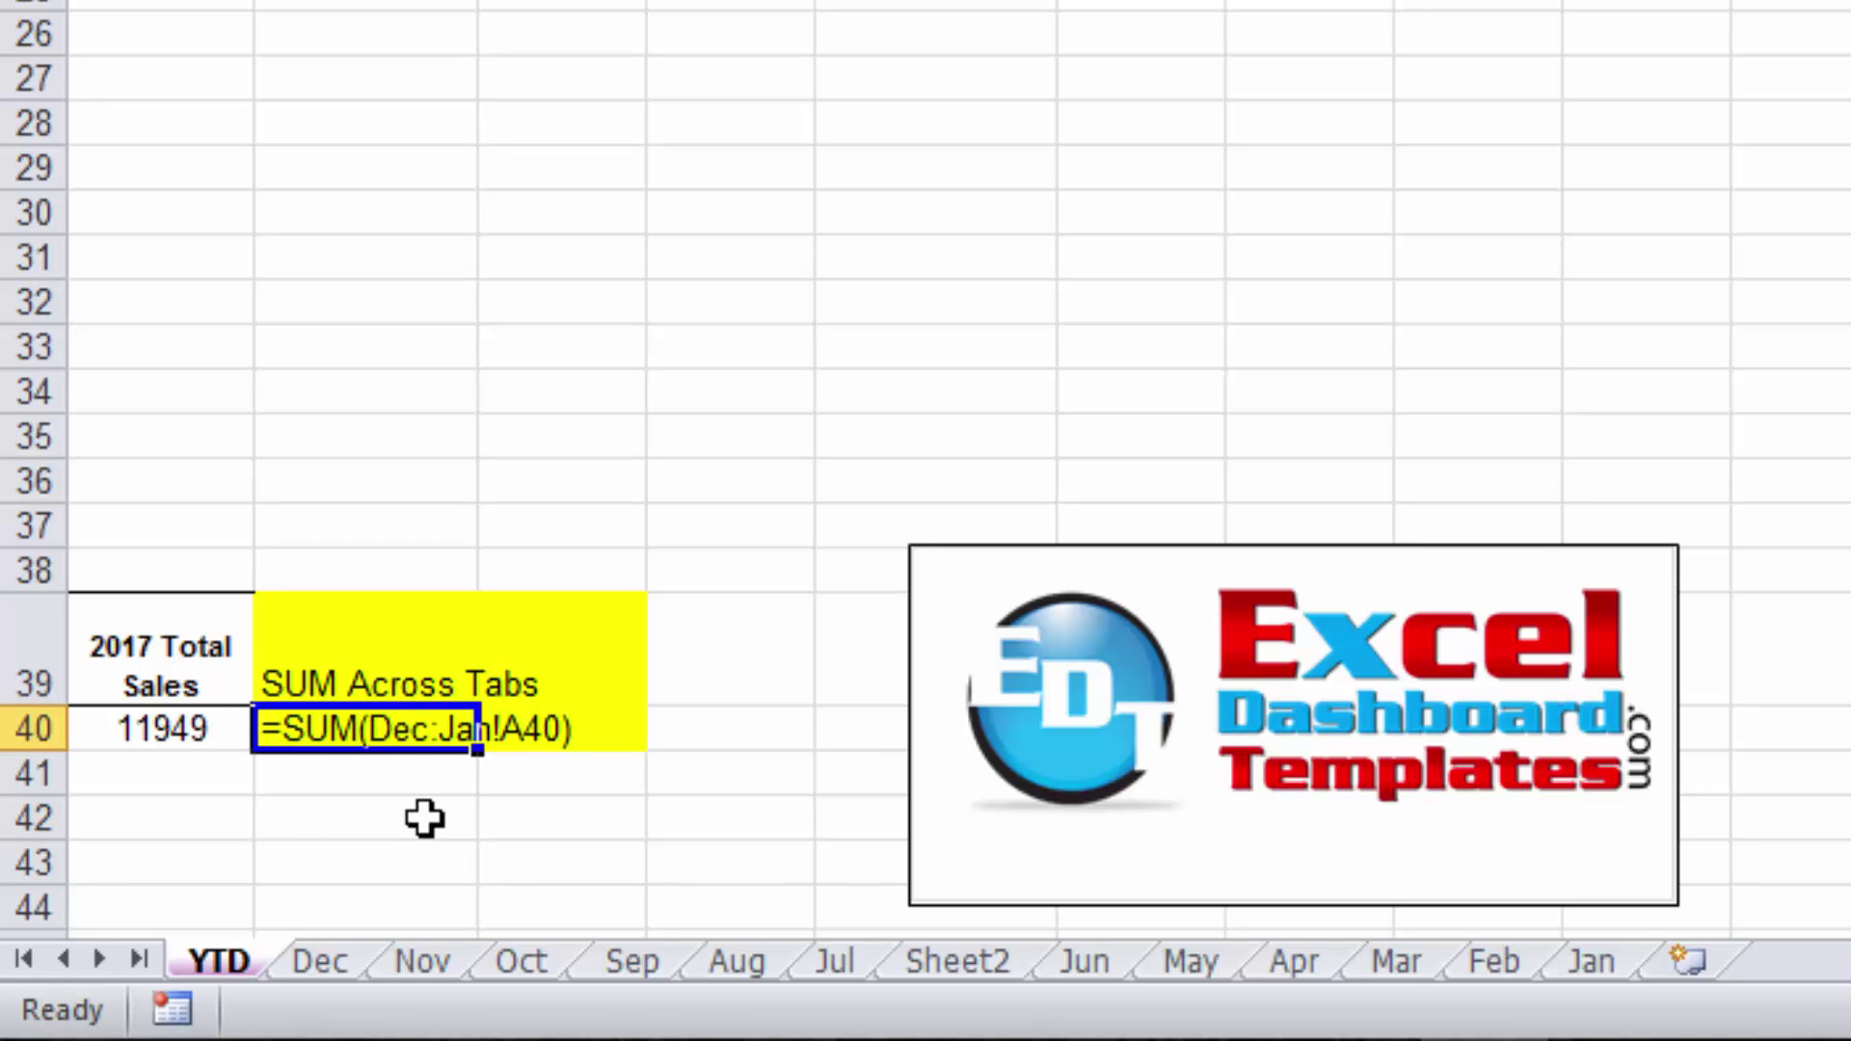
{"action": "left_click", "coordinate": [206, 730]}
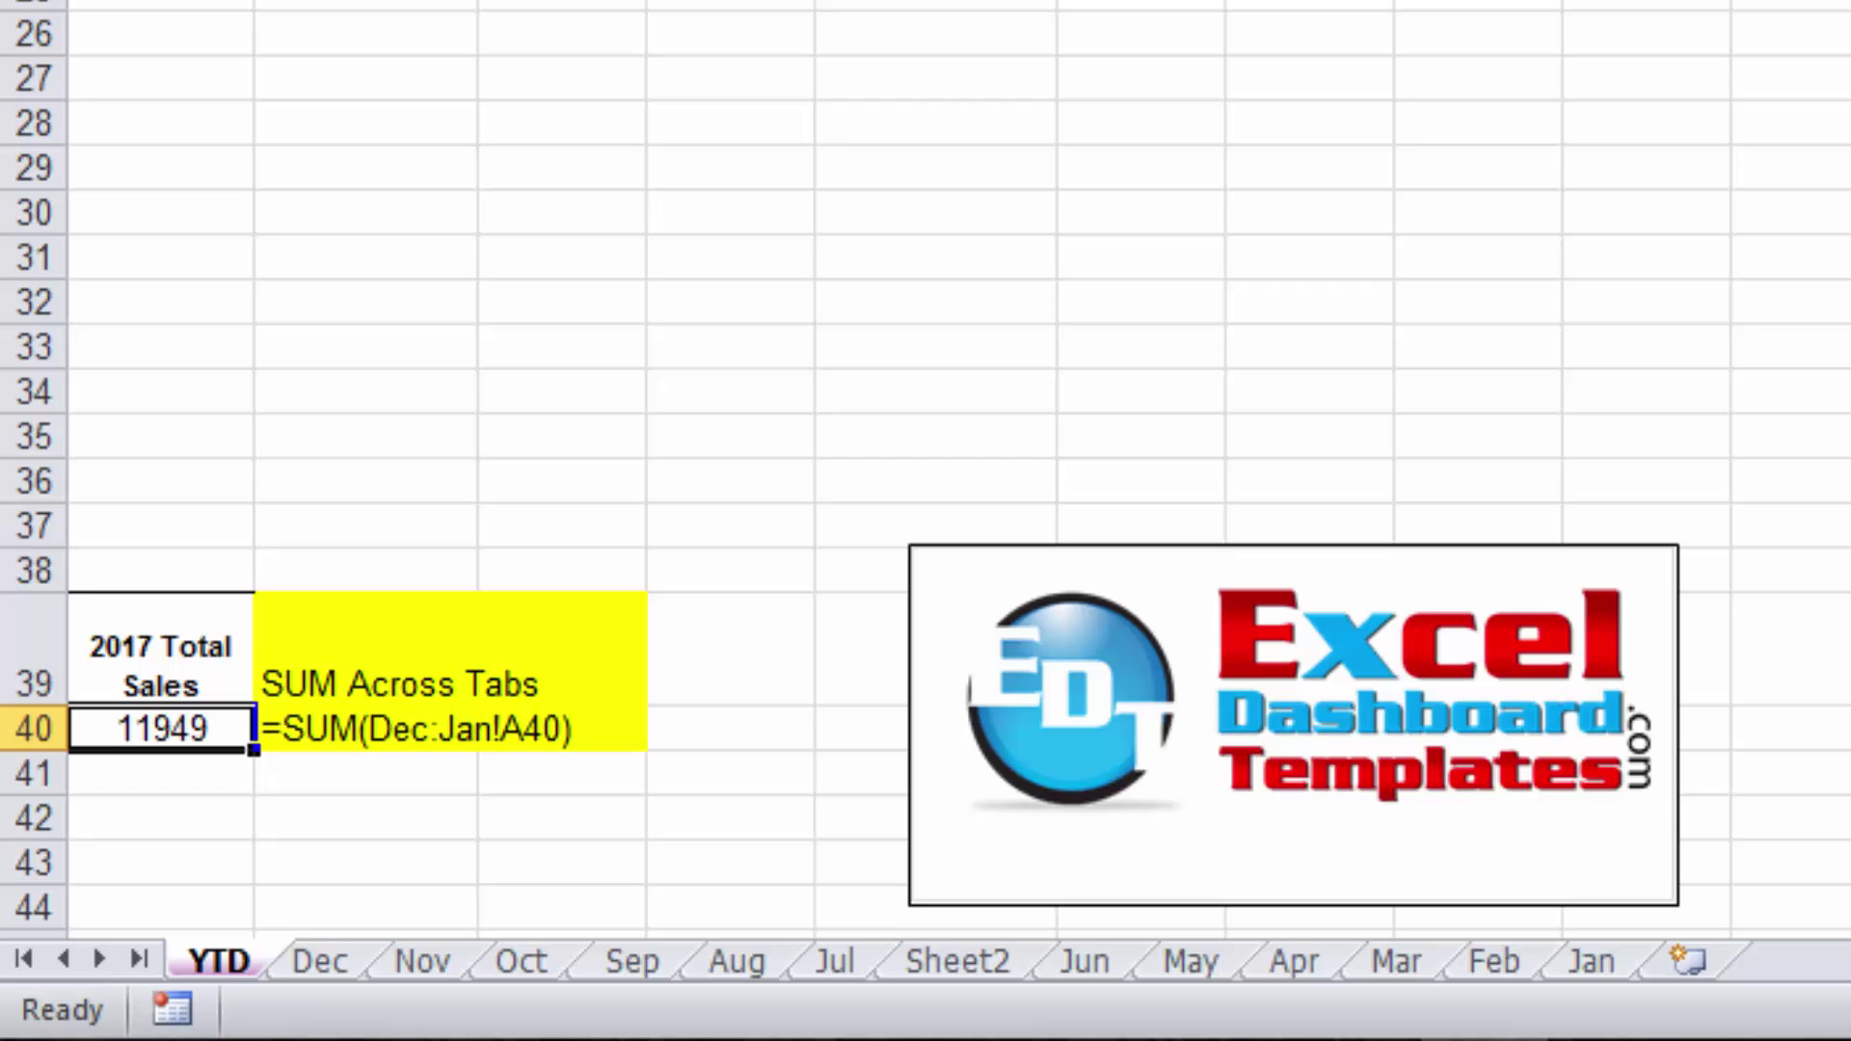
{"action": "key", "text": "F2"}
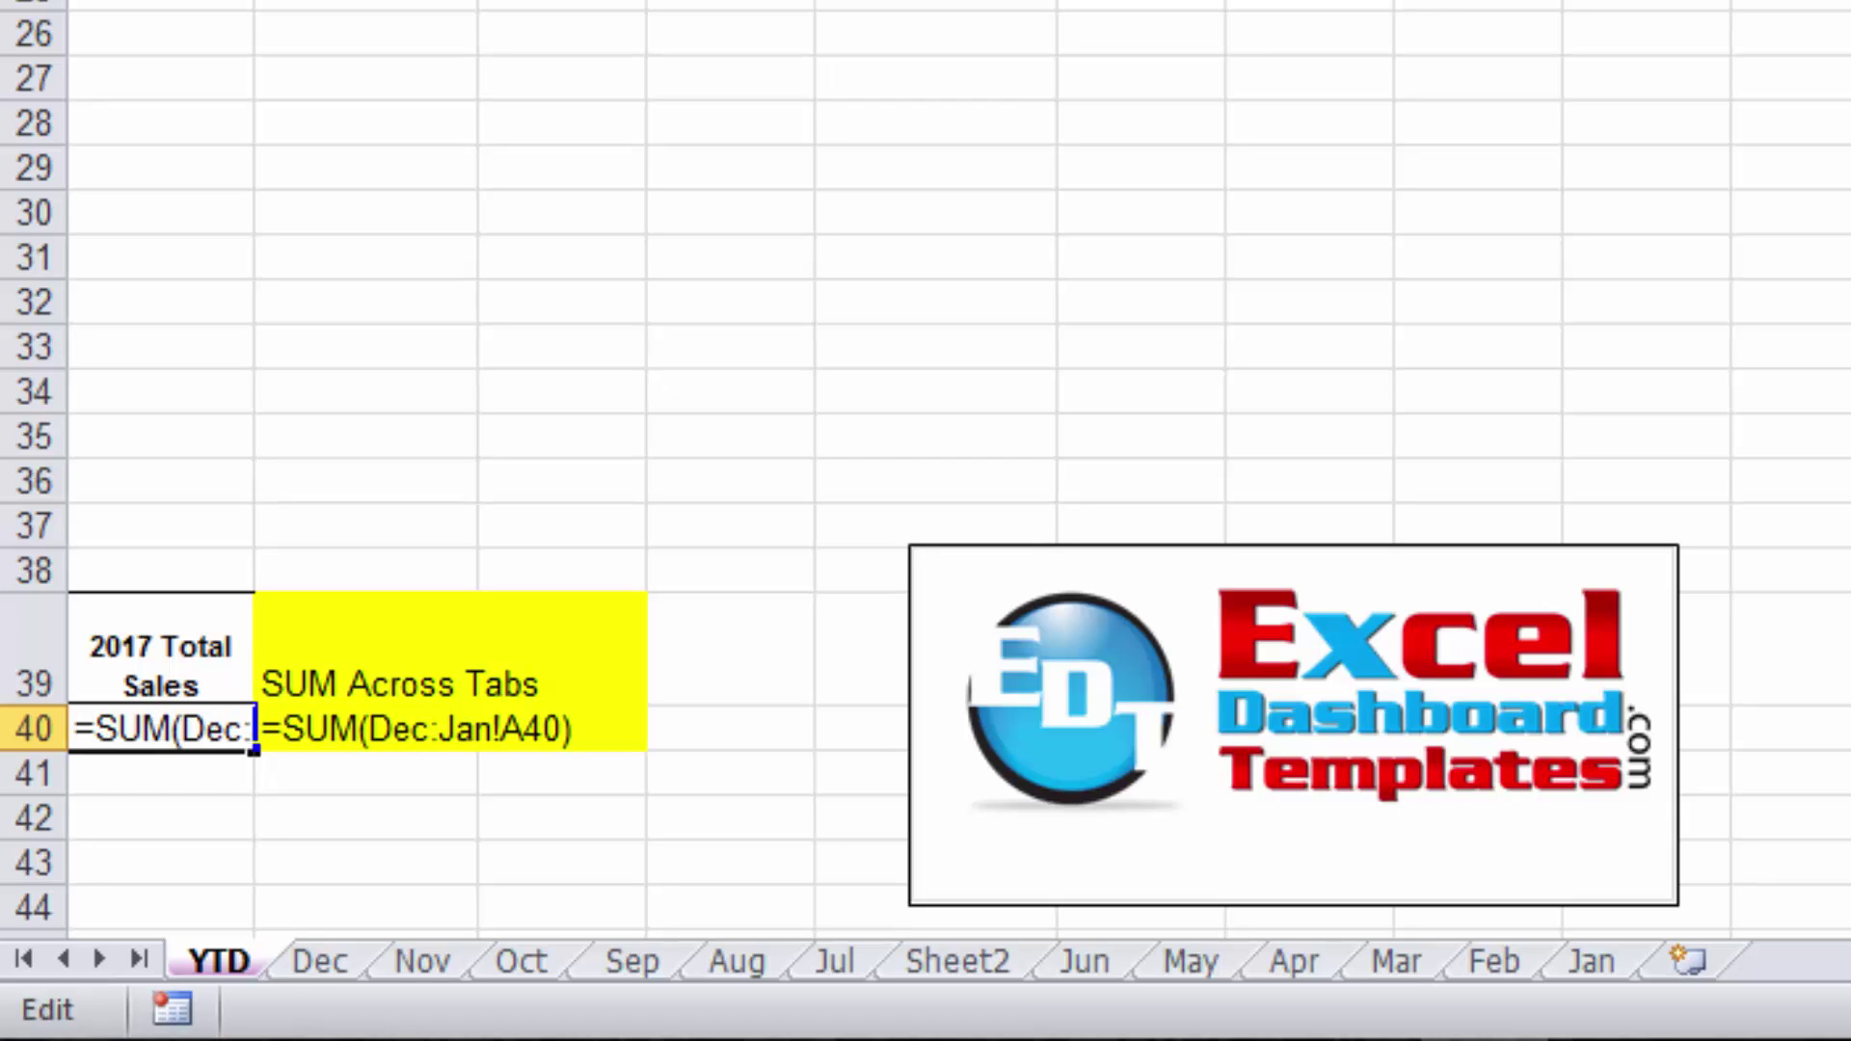
{"action": "key", "text": "BackSpace"}
{"action": "key", "text": "BackSpace"}
{"action": "type", "text": "Jun"}
{"action": "key", "text": "Delete"}
{"action": "key", "text": "Return"}
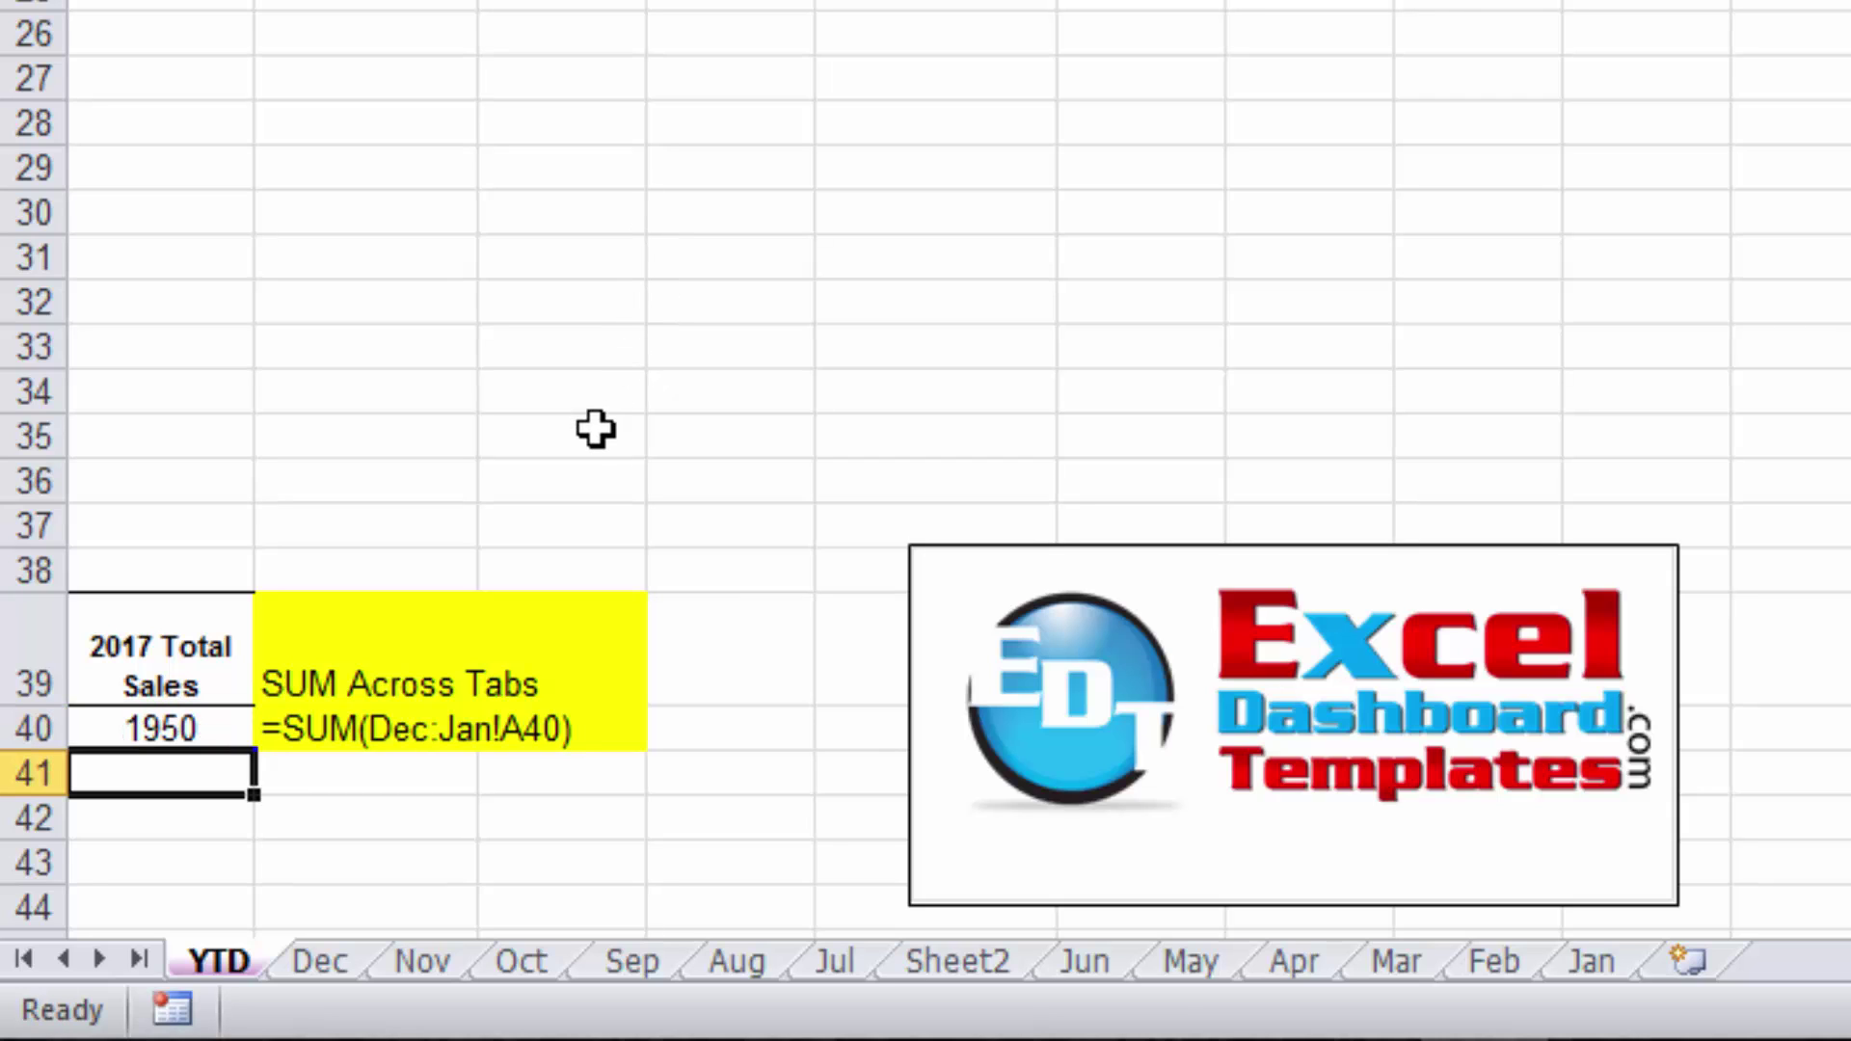
{"action": "key", "text": "Up"}
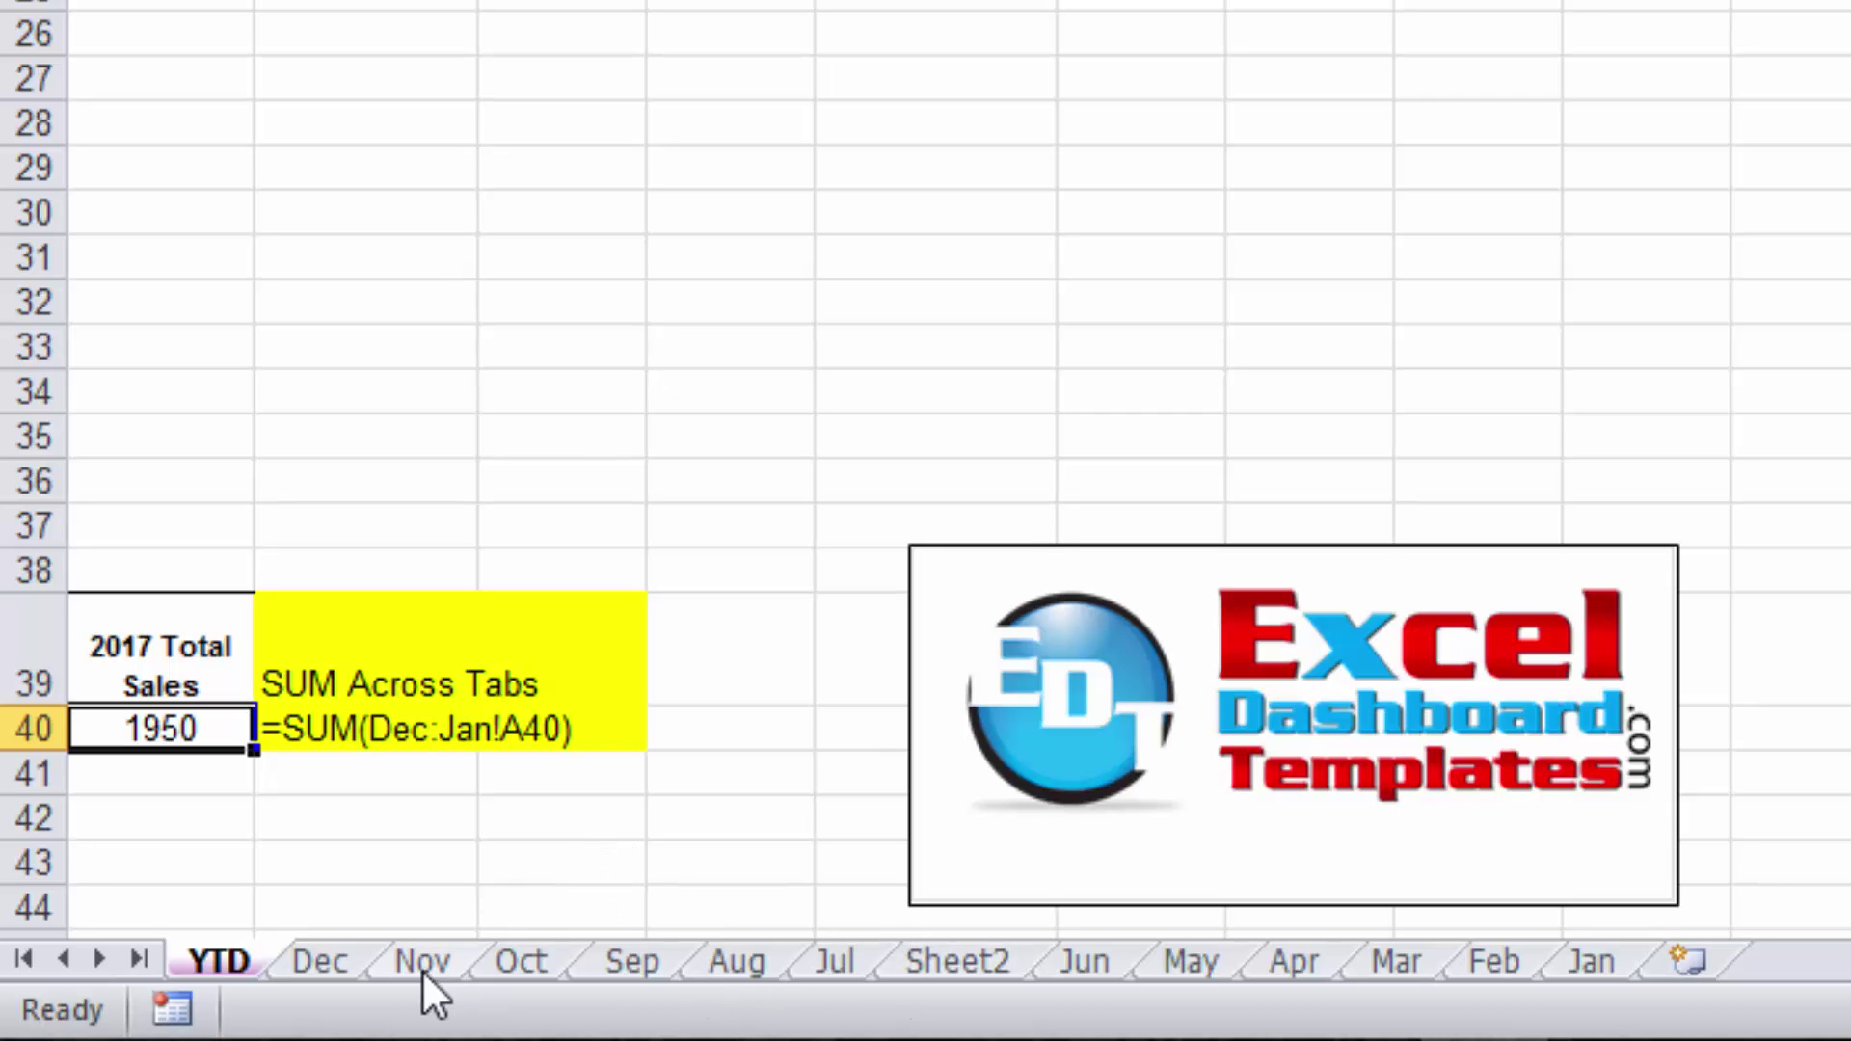
Move the May, Dec and Jul tabs after Apr, keeping the YTD total at 1950.
{"action": "left_click", "coordinate": [1188, 962]}
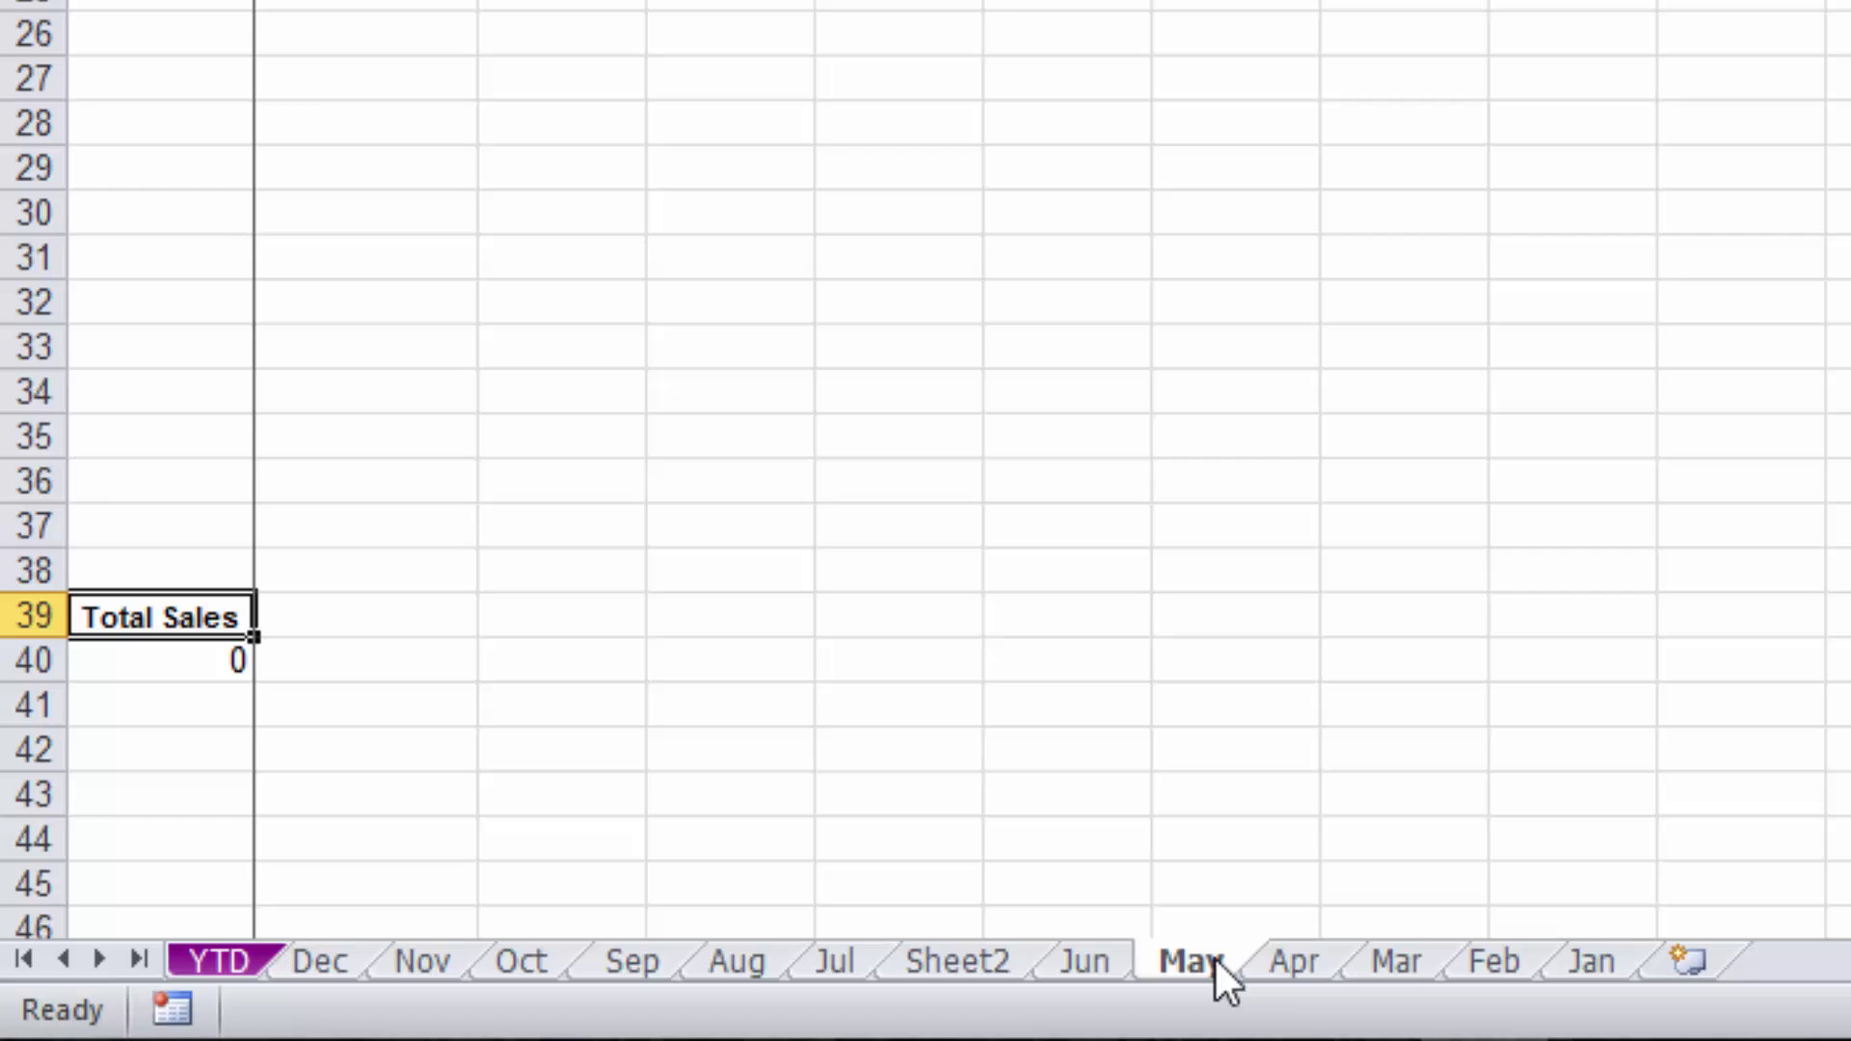
{"action": "left_click_drag", "start_coordinate": [1420, 954], "coordinate": [1420, 956]}
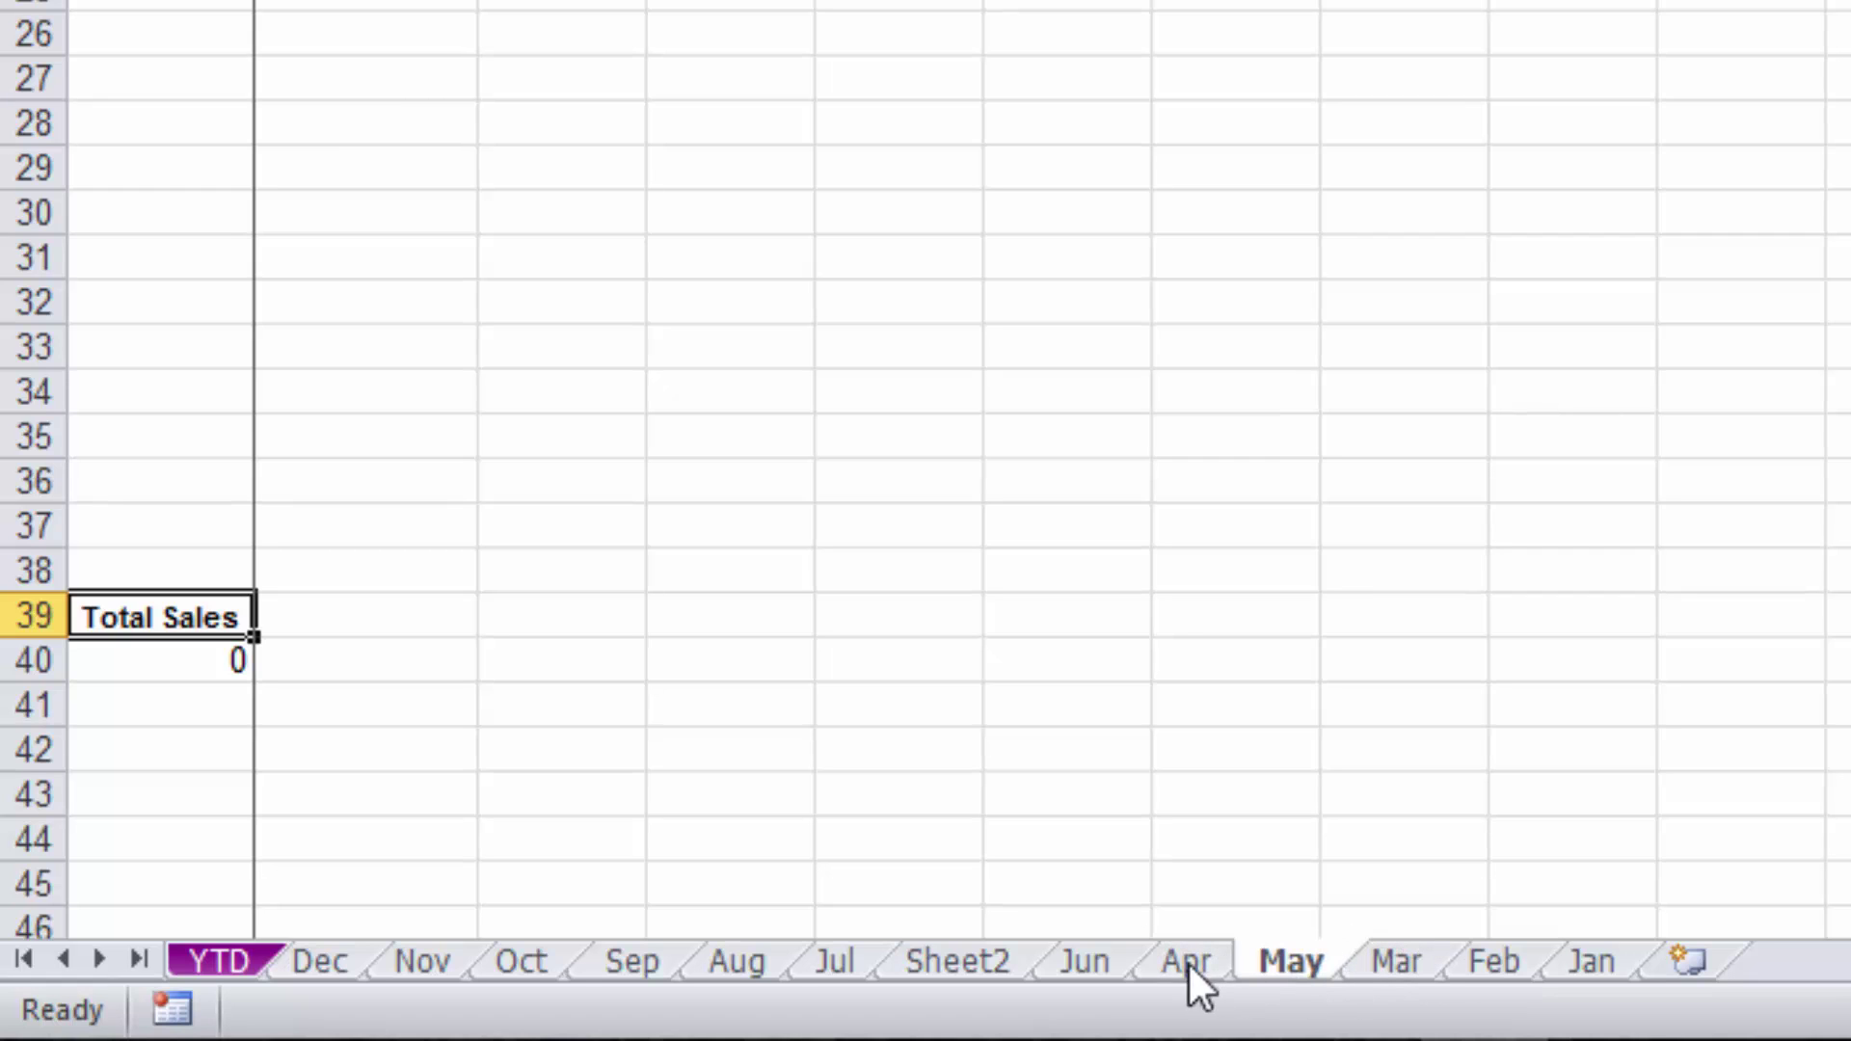
{"action": "left_click_drag", "start_coordinate": [366, 947], "coordinate": [1263, 960]}
{"action": "left_click_drag", "start_coordinate": [754, 980], "coordinate": [1215, 959]}
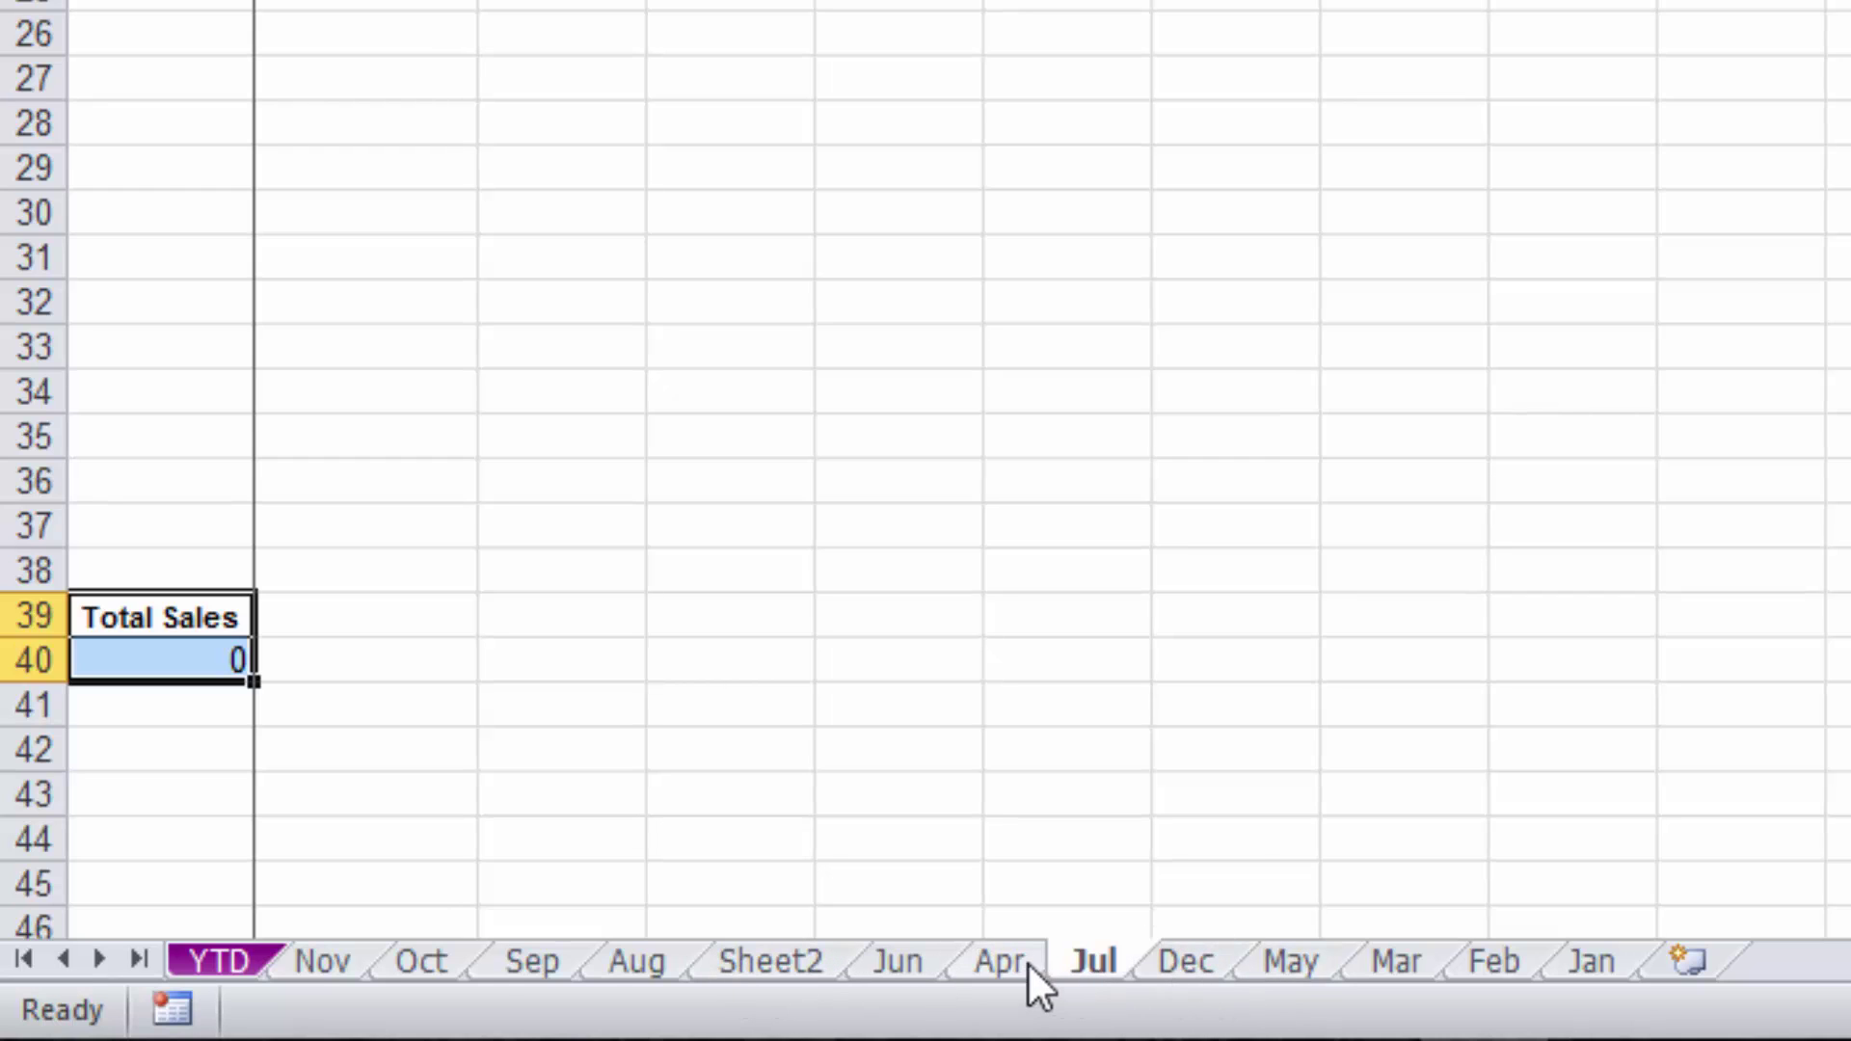
{"action": "left_click", "coordinate": [236, 962]}
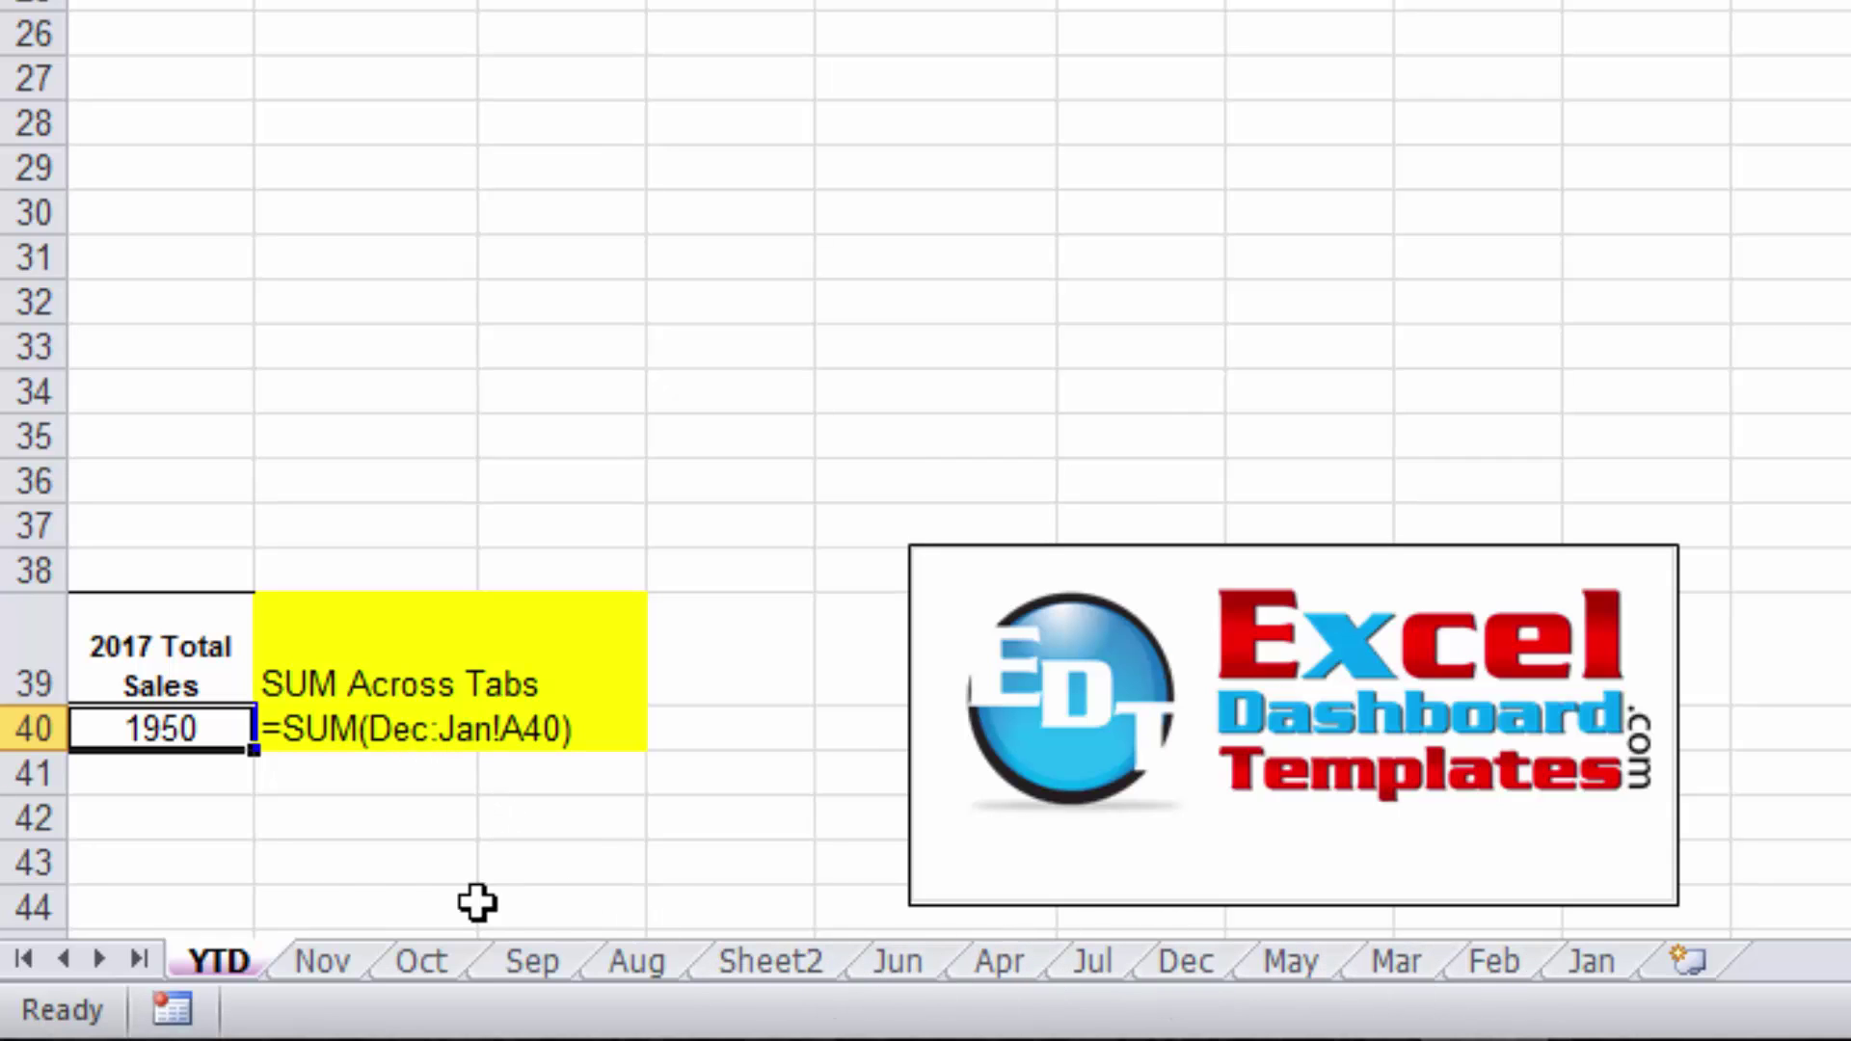
Enter =sum(dec:jan!a40) in A41, which returns 1700.
{"action": "left_click", "coordinate": [205, 791]}
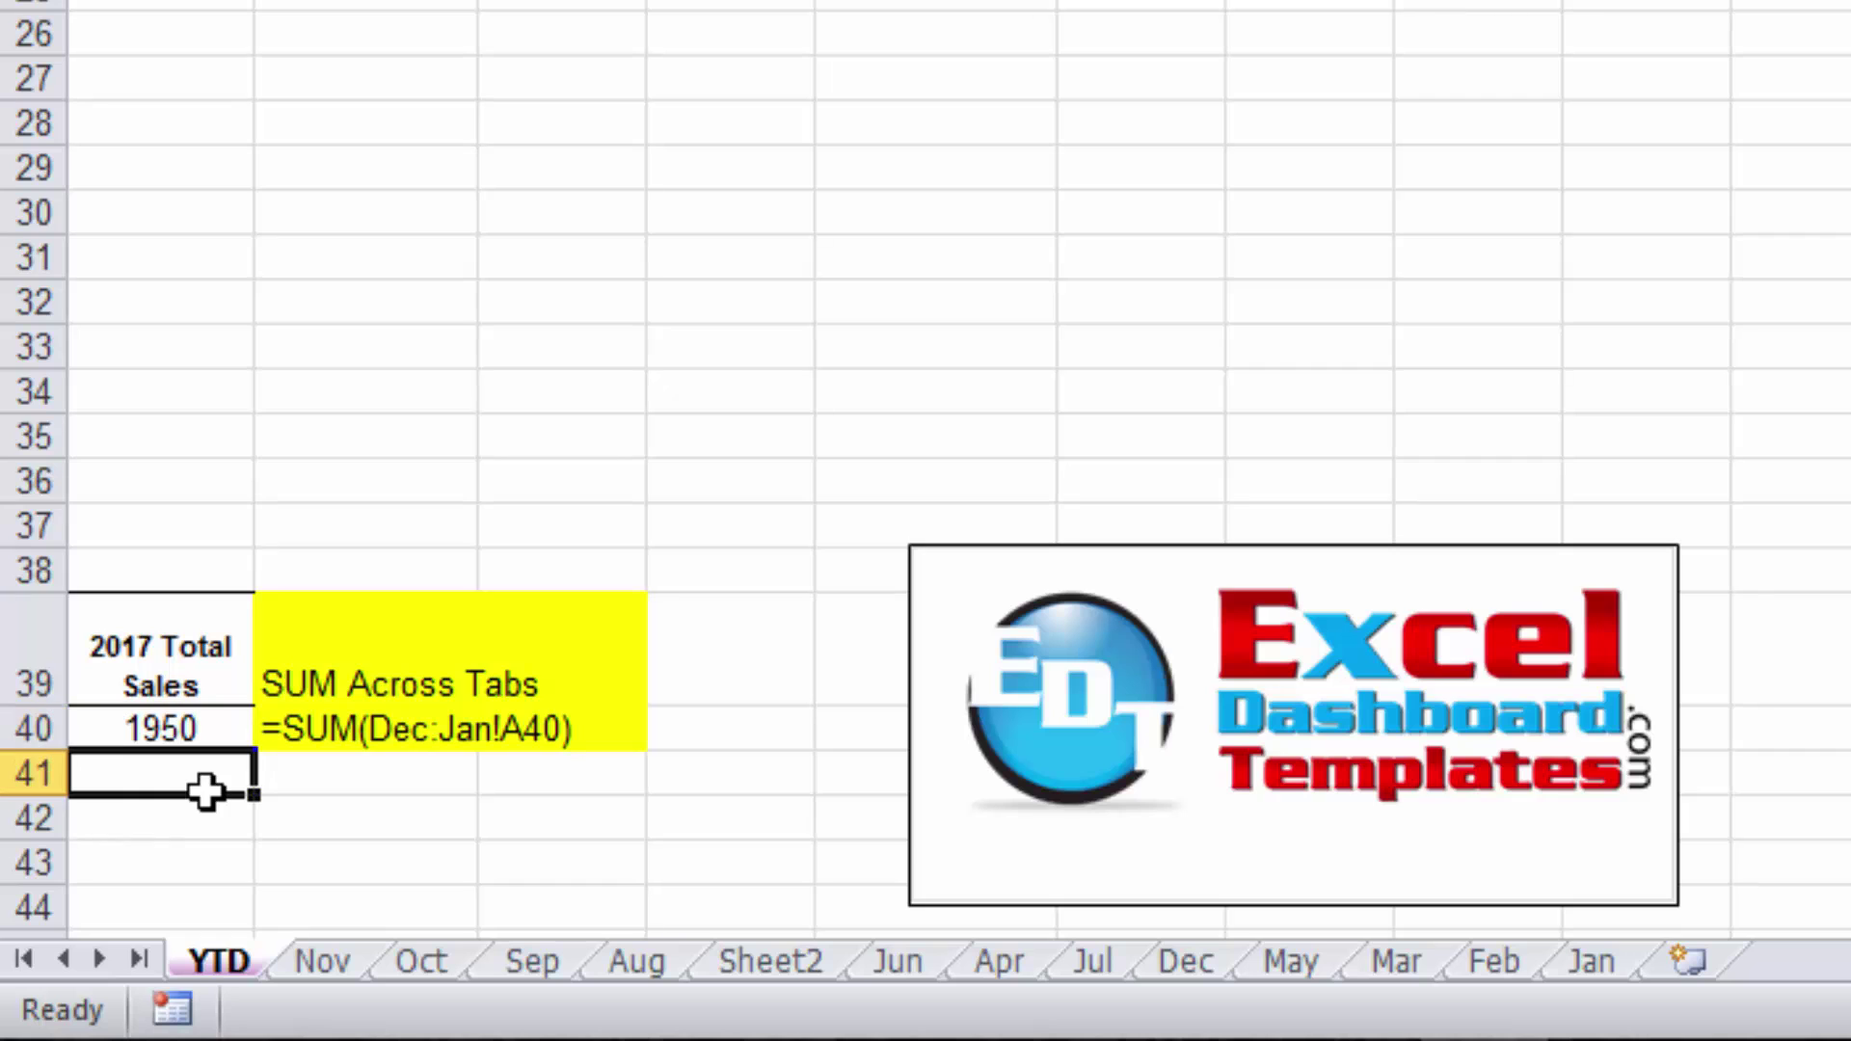
{"action": "type", "text": "=sum("}
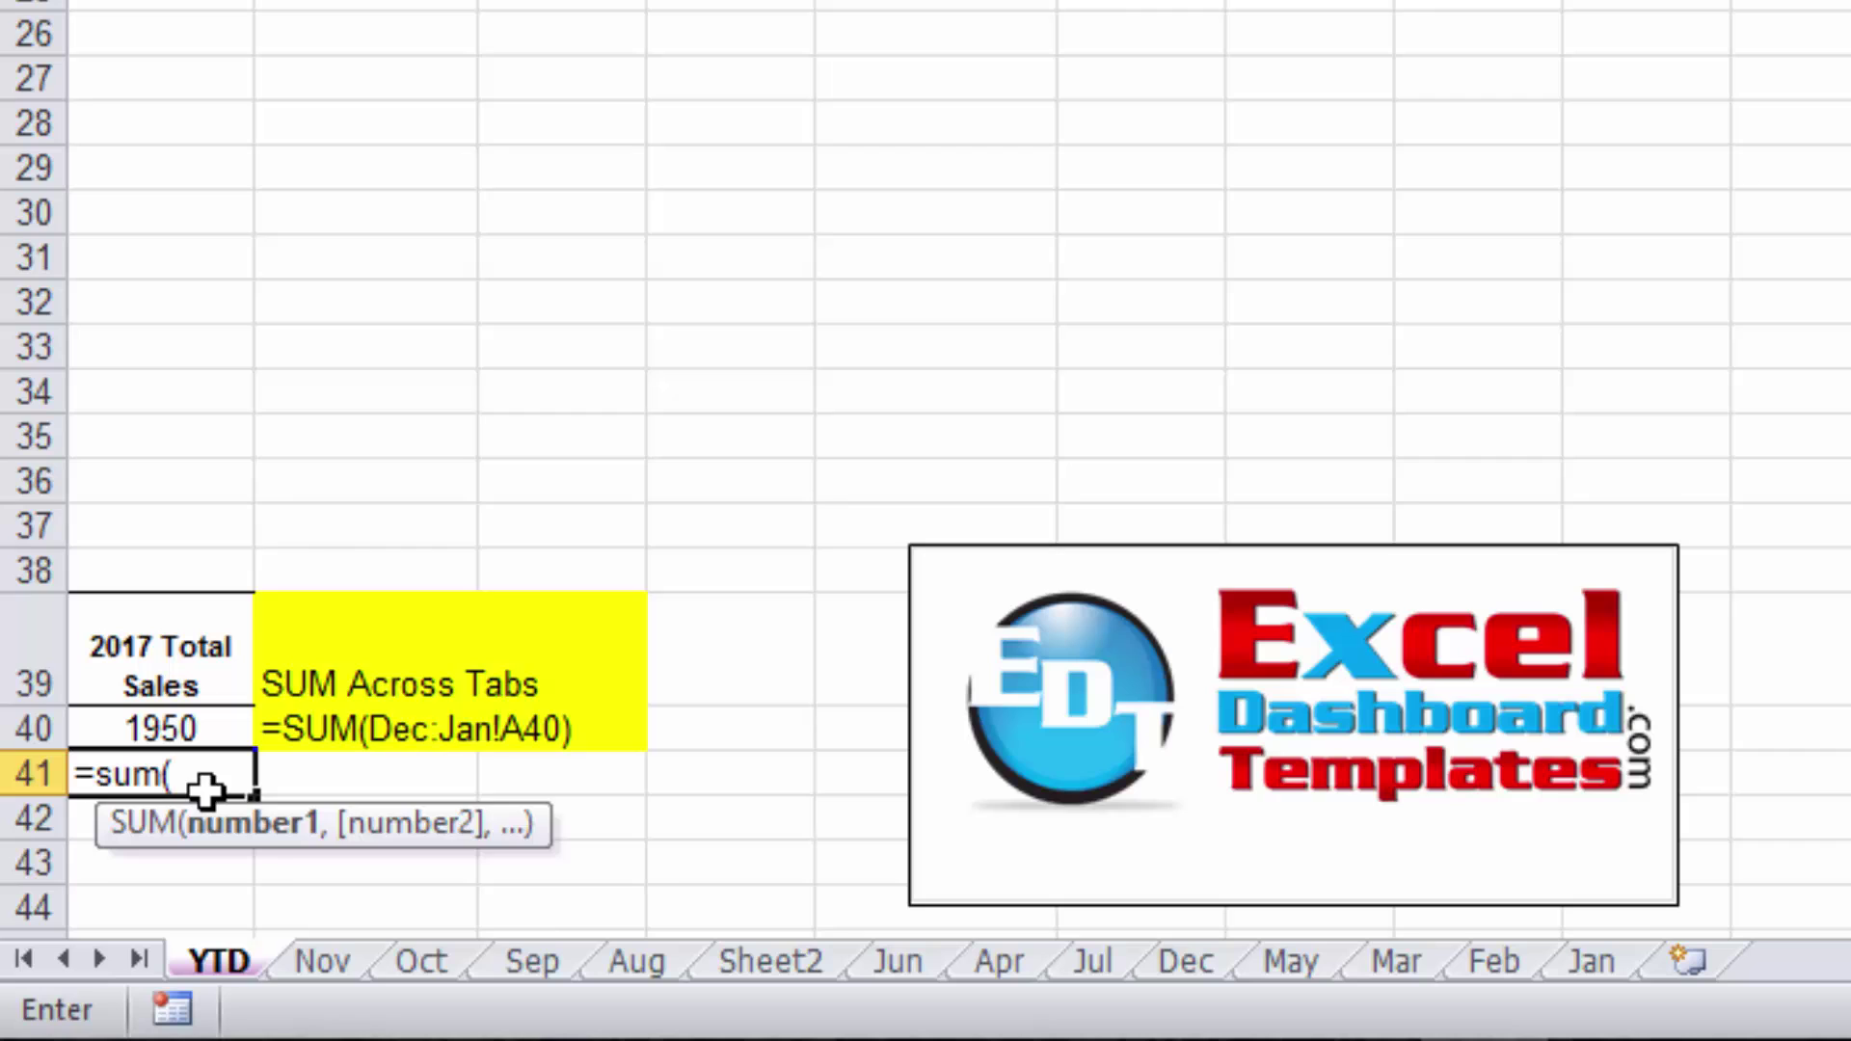
{"action": "type", "text": "dec"}
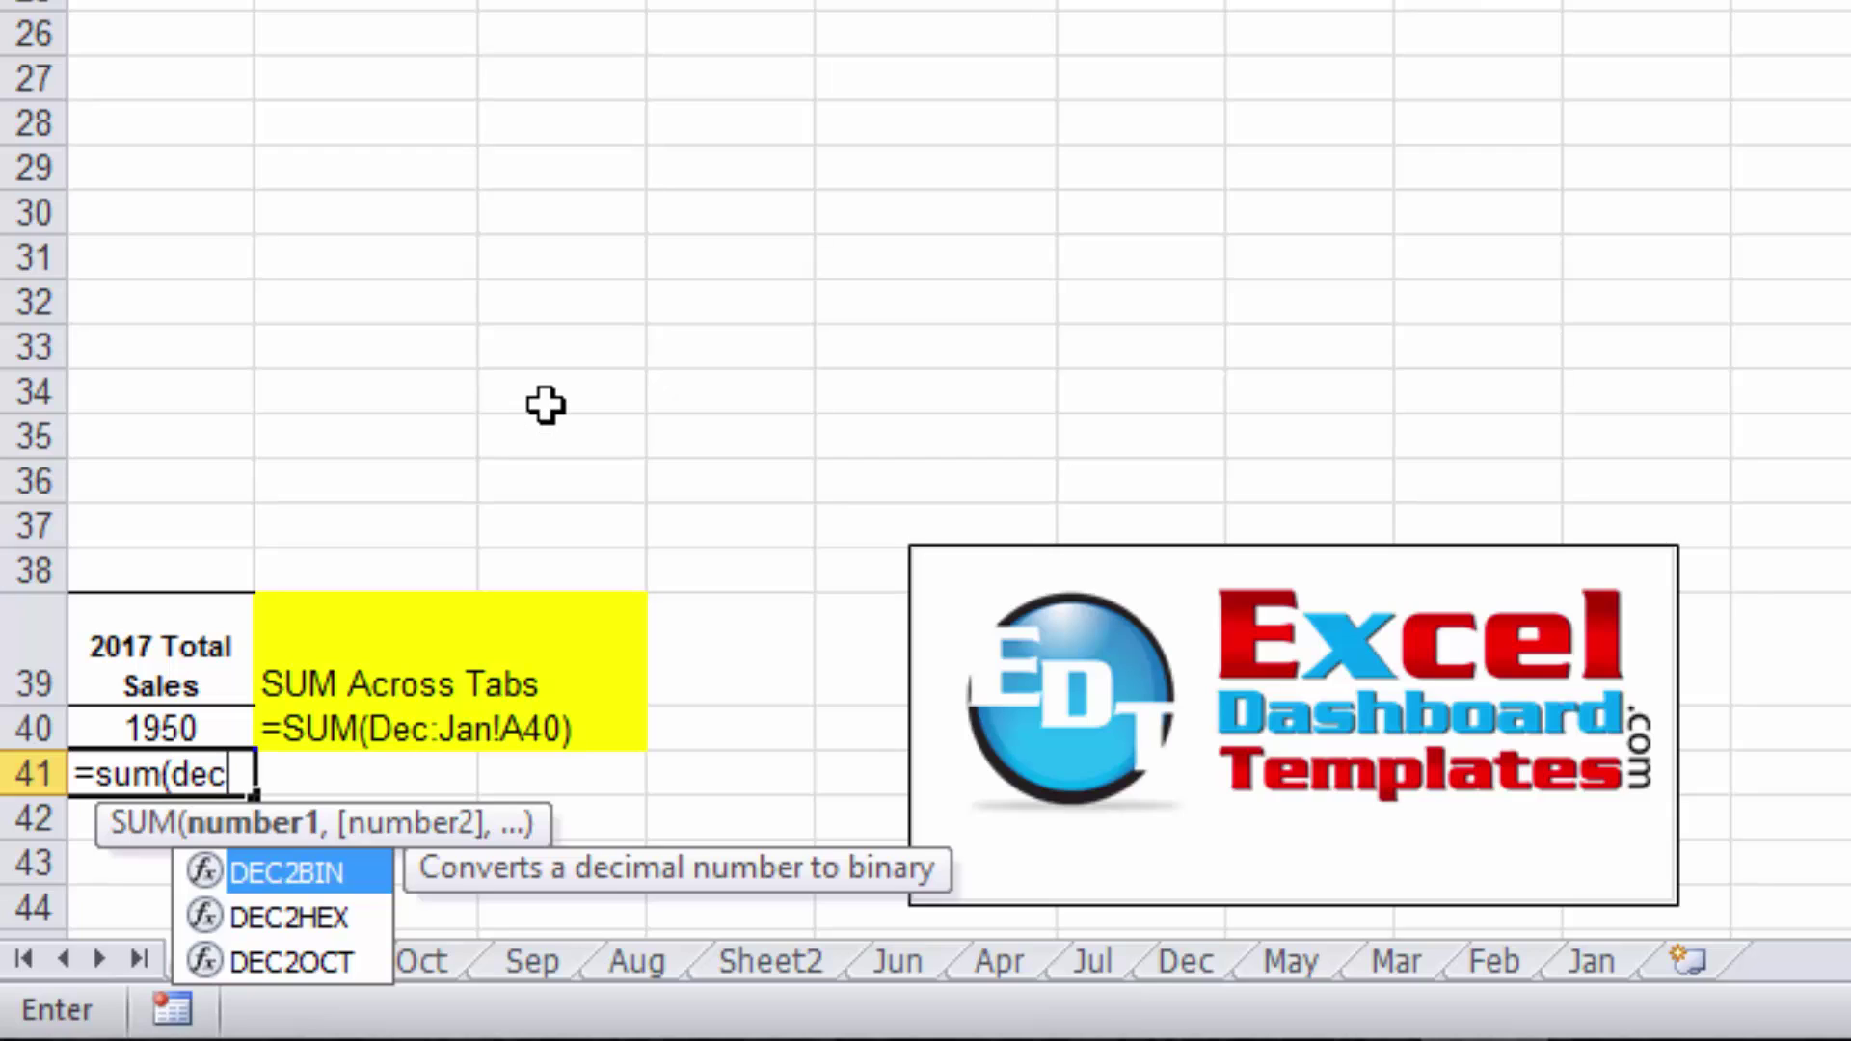
{"action": "type", "text": ":jan"}
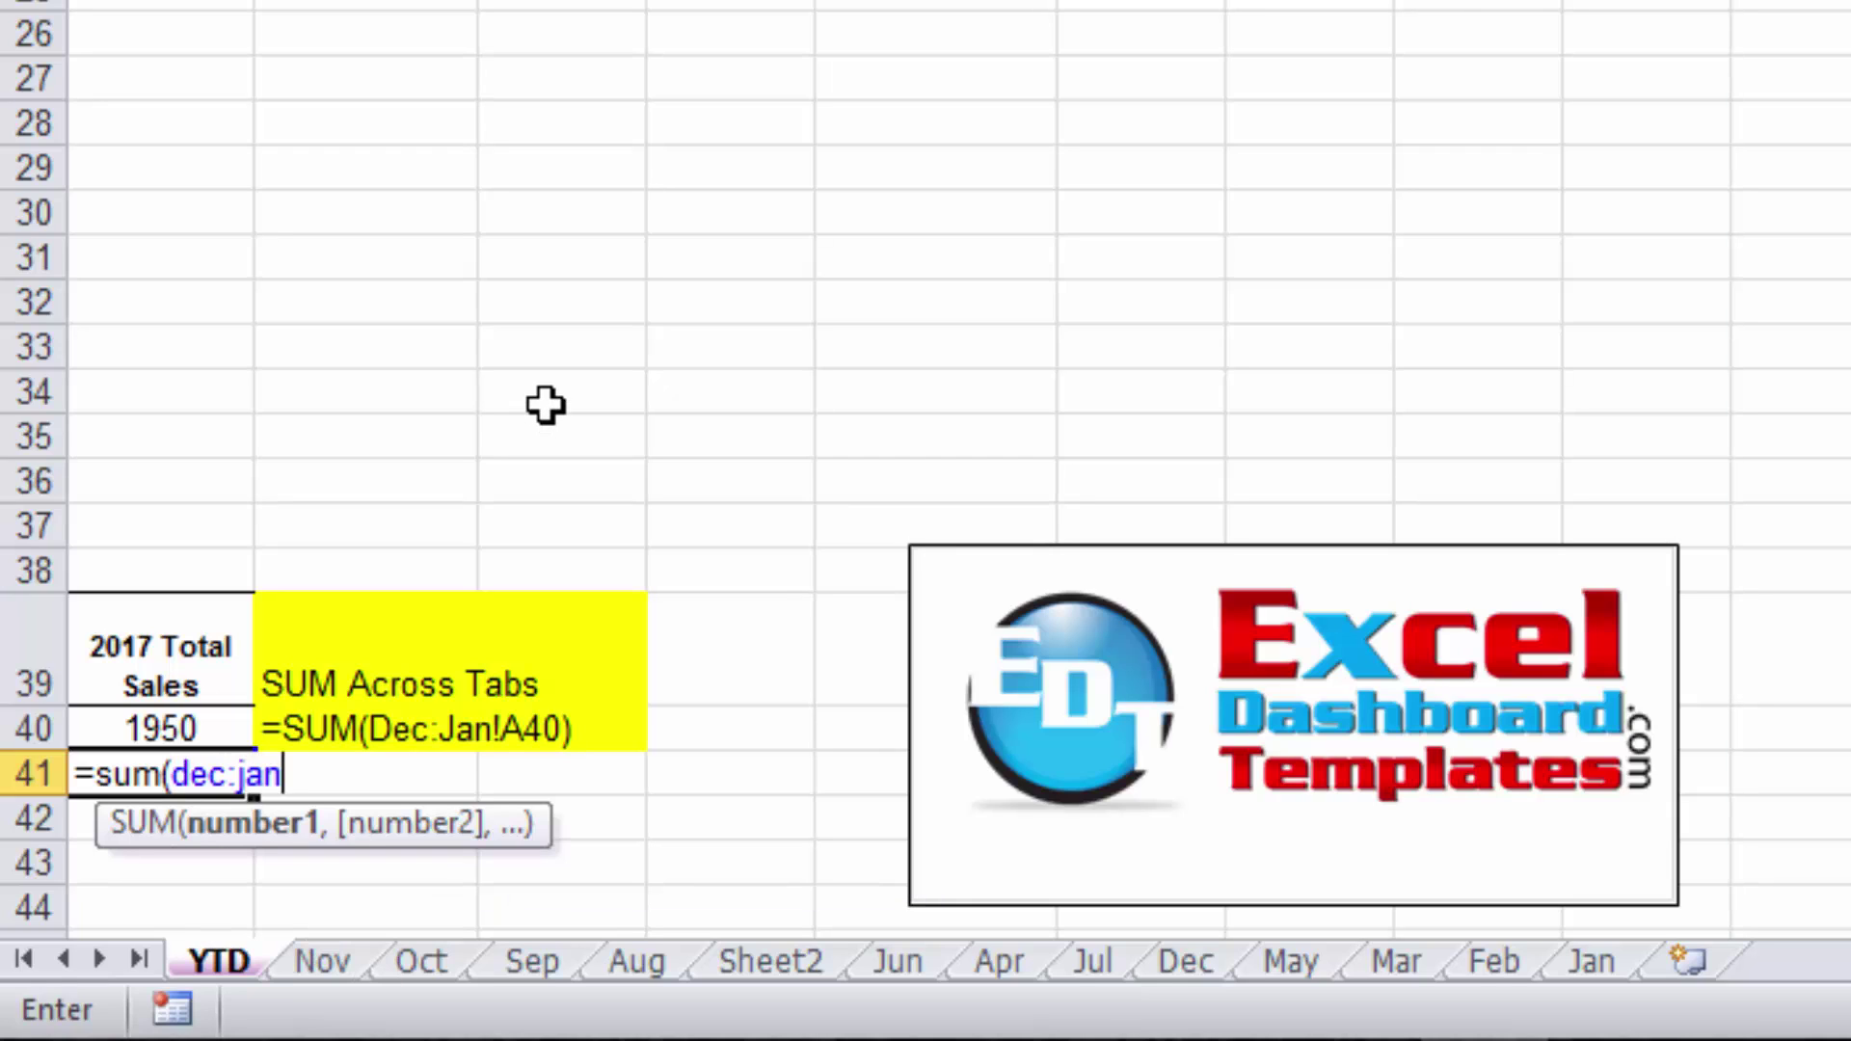
{"action": "type", "text": "!a"}
{"action": "type", "text": "40)"}
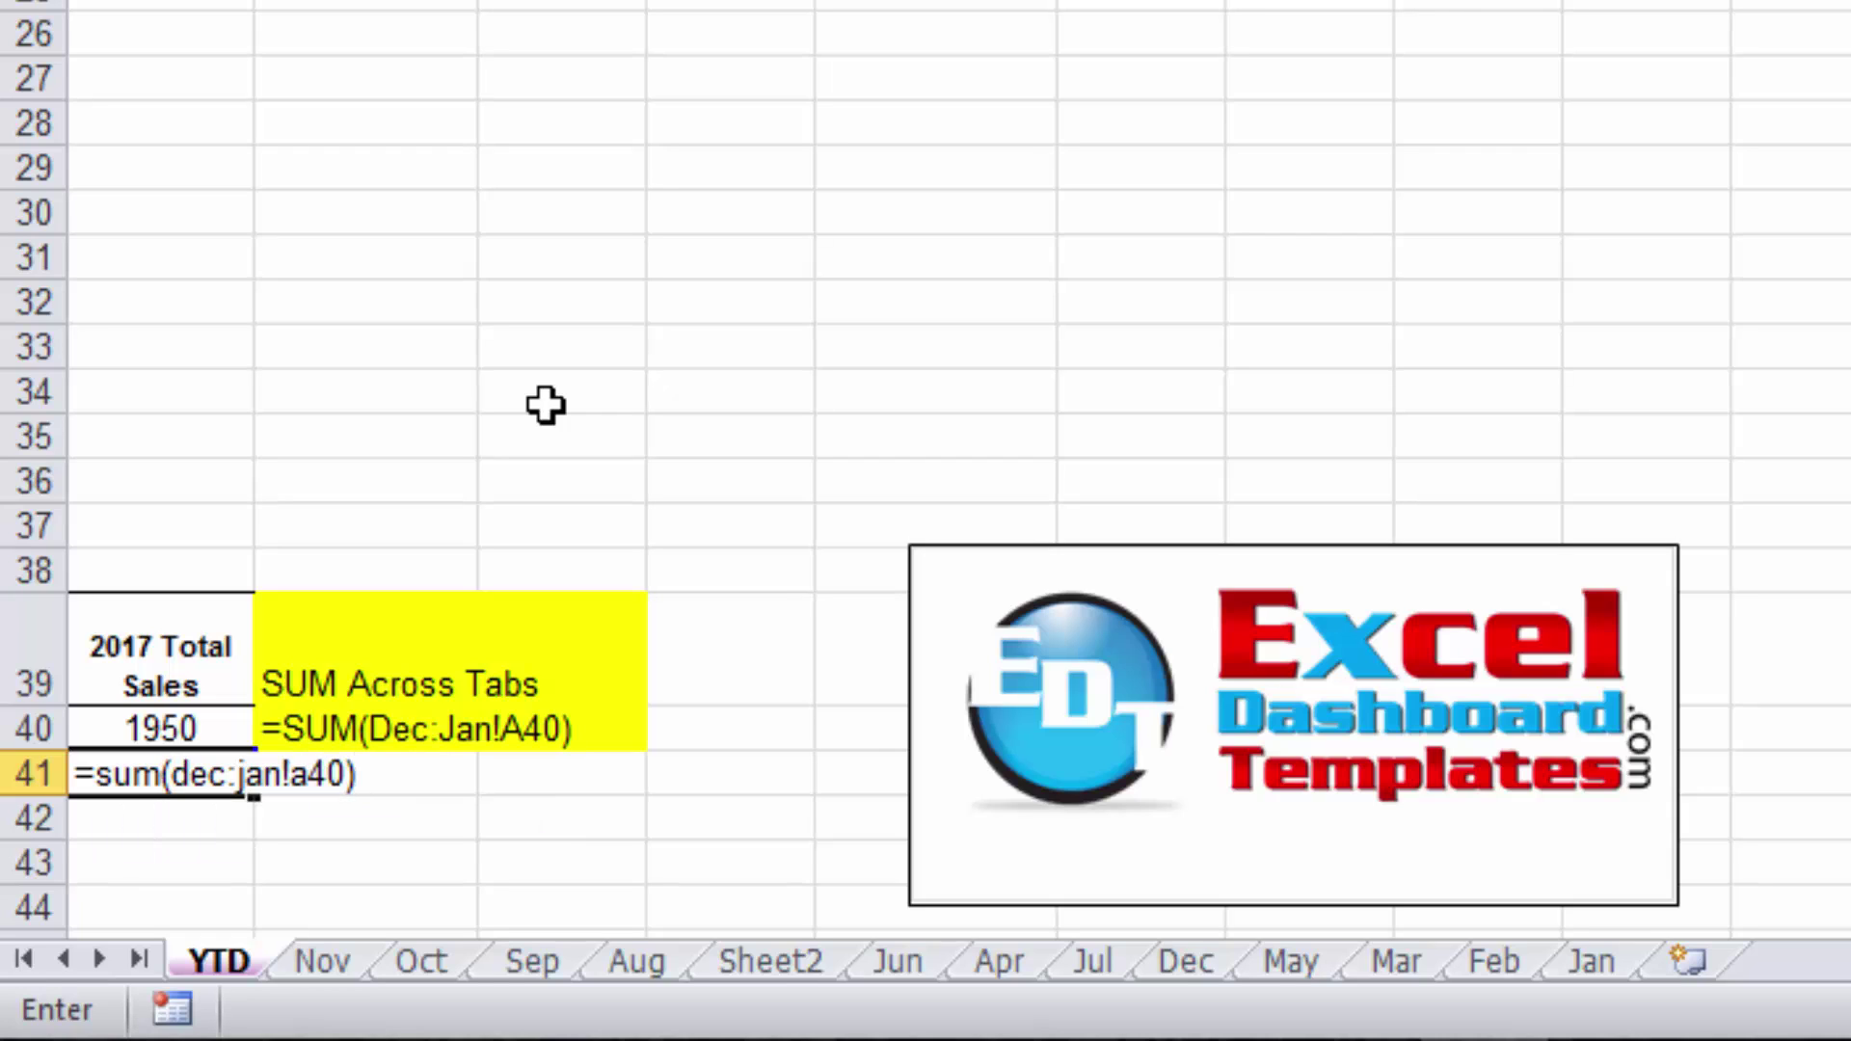
{"action": "key", "text": "Return"}
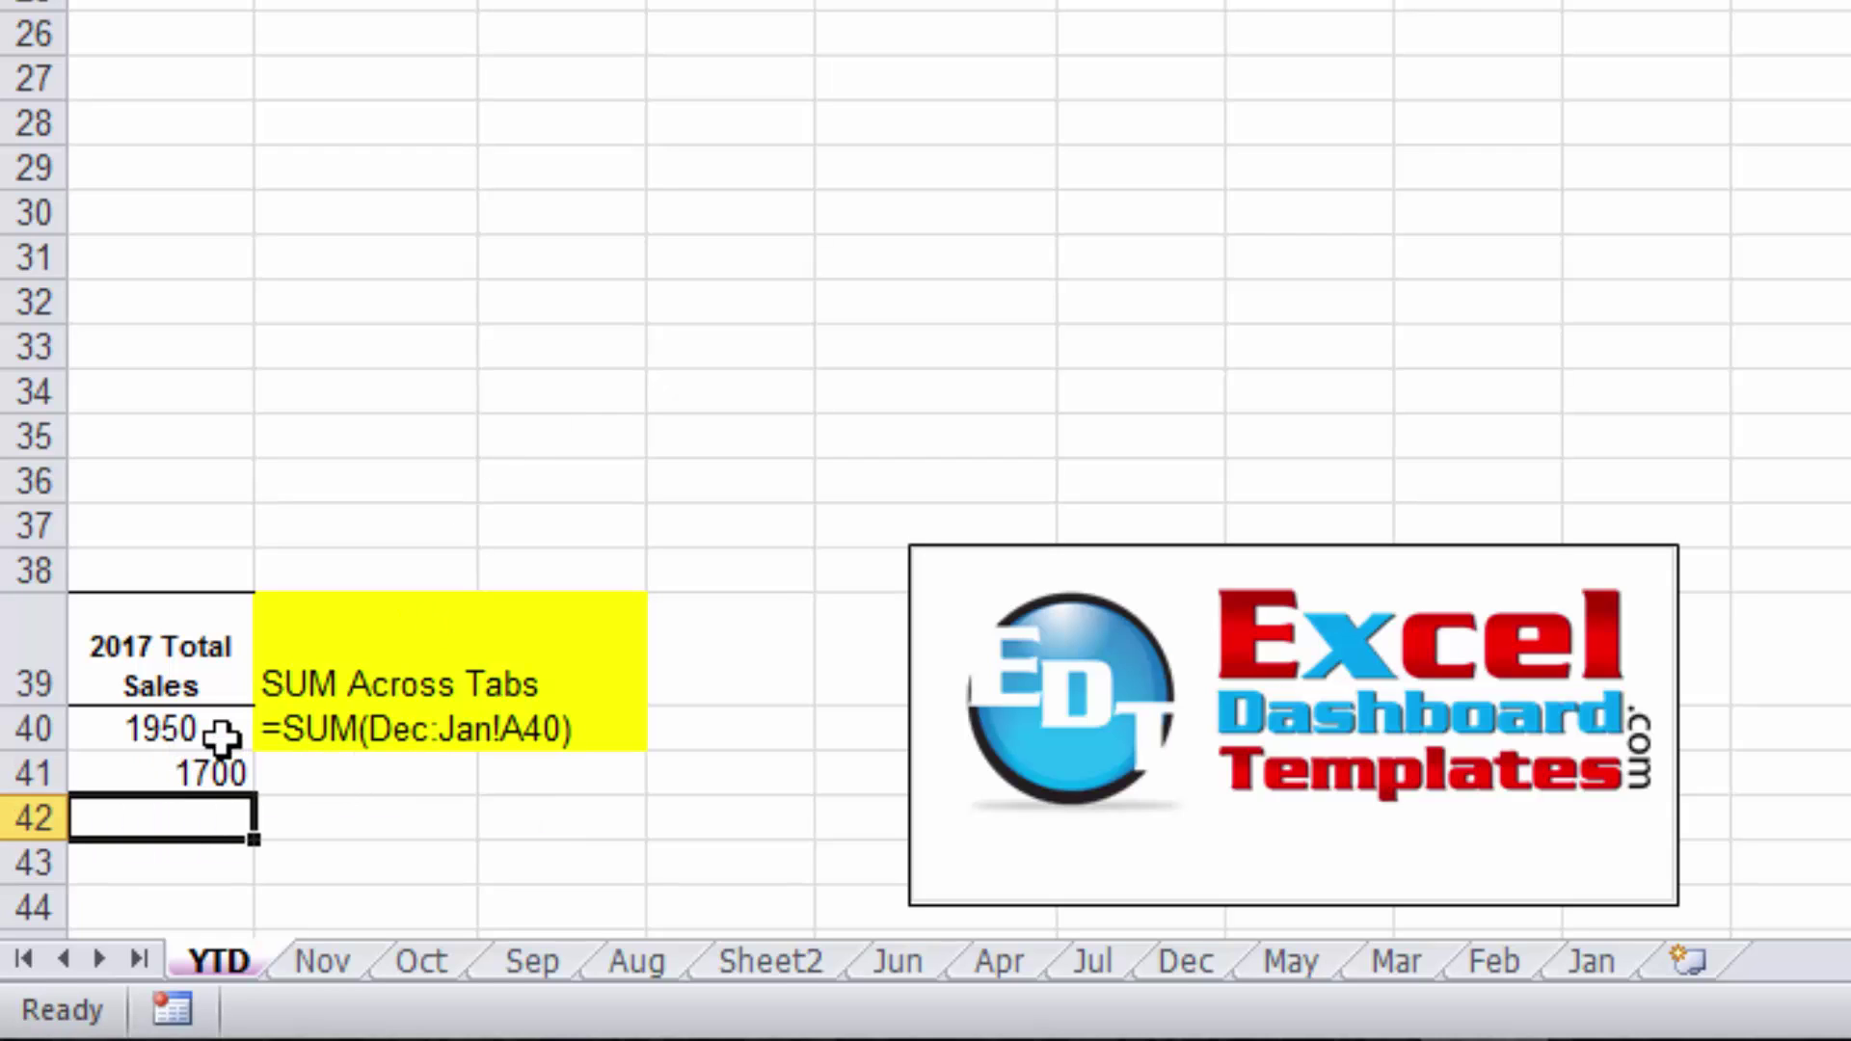
Centre the 1700 total in A41.
{"action": "left_click_drag", "start_coordinate": [218, 748], "coordinate": [214, 764]}
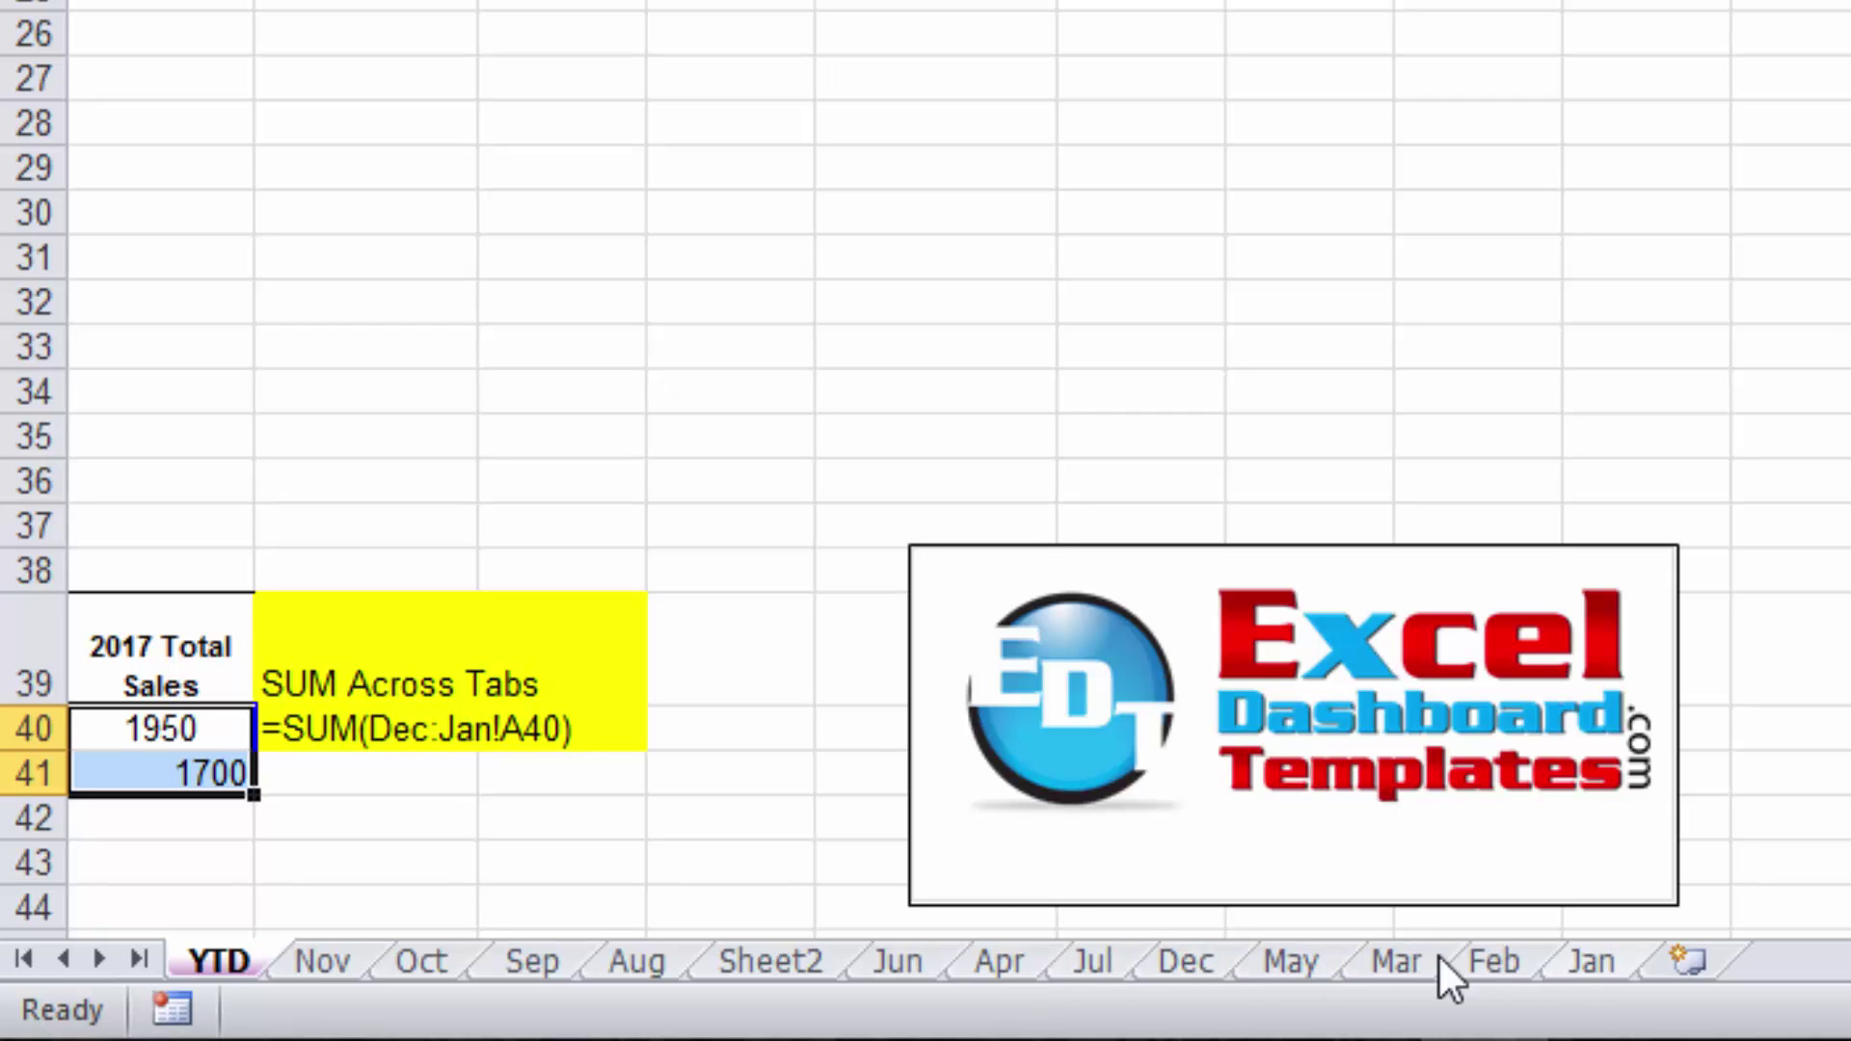
{"action": "left_click", "coordinate": [376, 796]}
{"action": "left_click", "coordinate": [215, 768]}
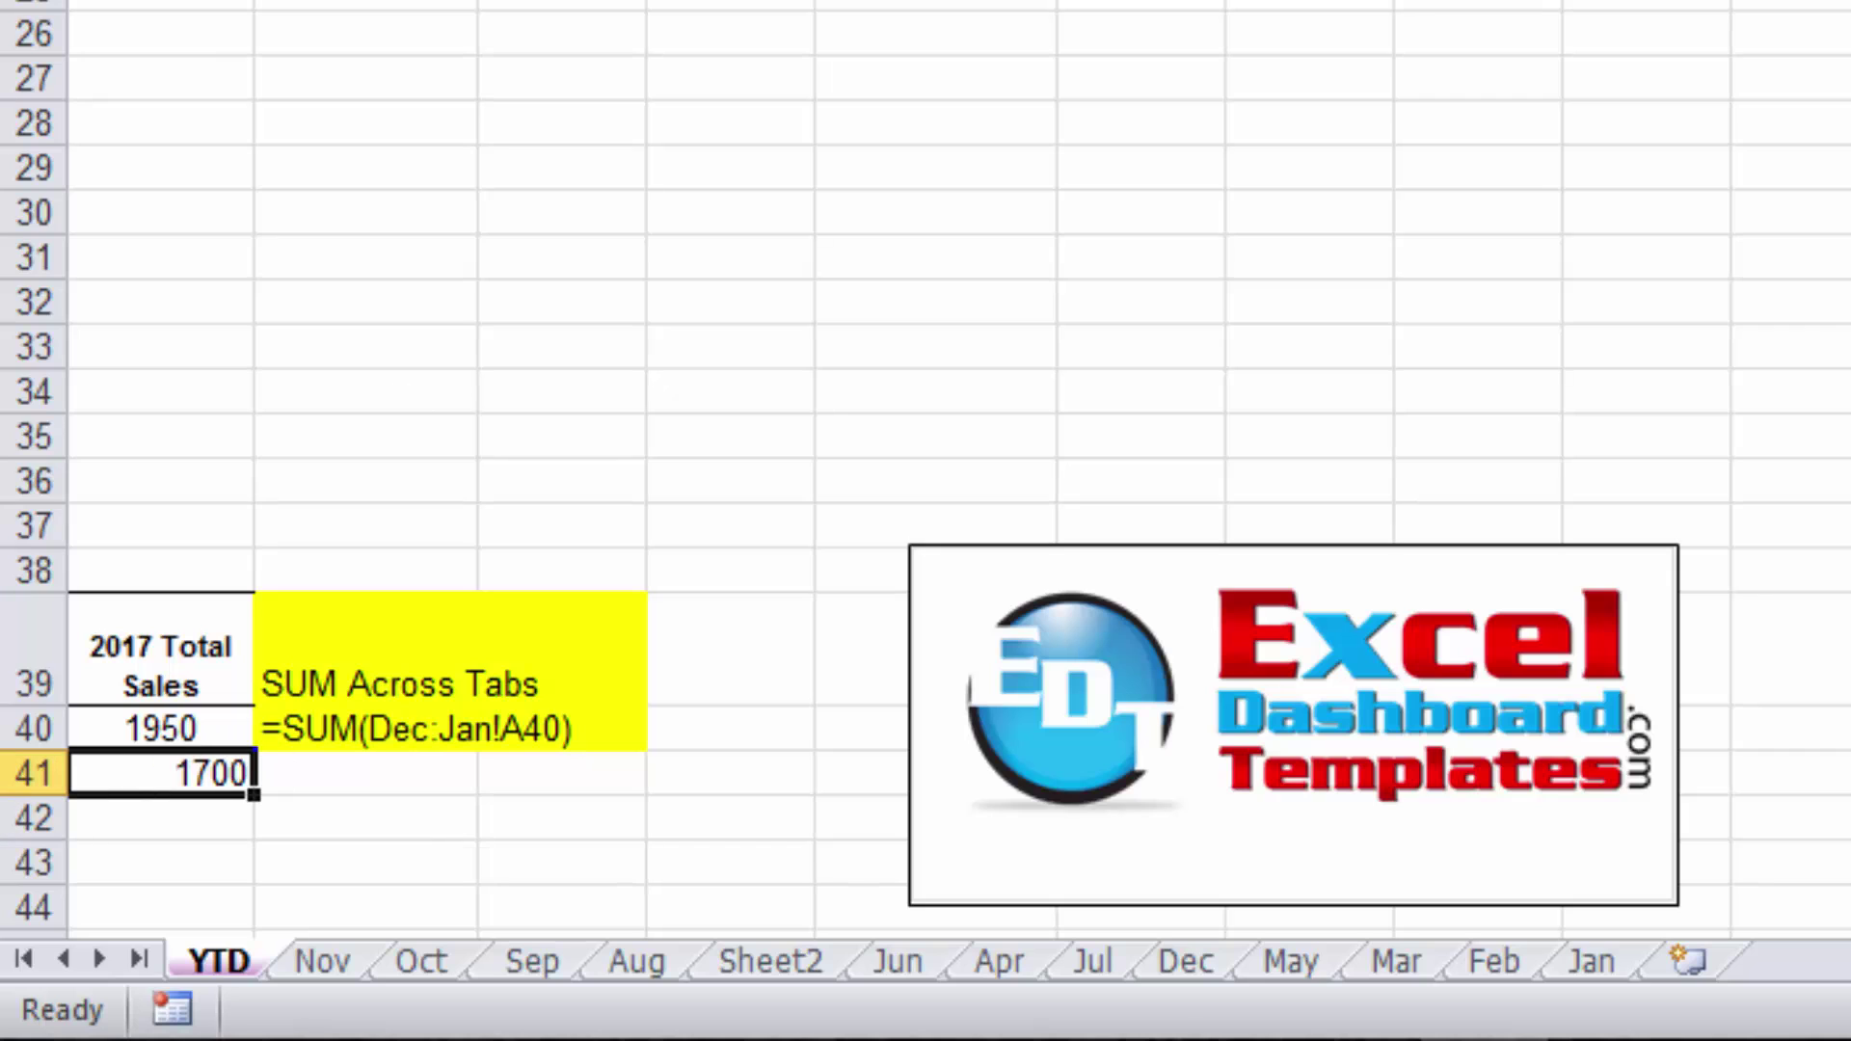
{"action": "key", "text": "alt+h"}
{"action": "key", "text": "a"}
{"action": "key", "text": "c"}
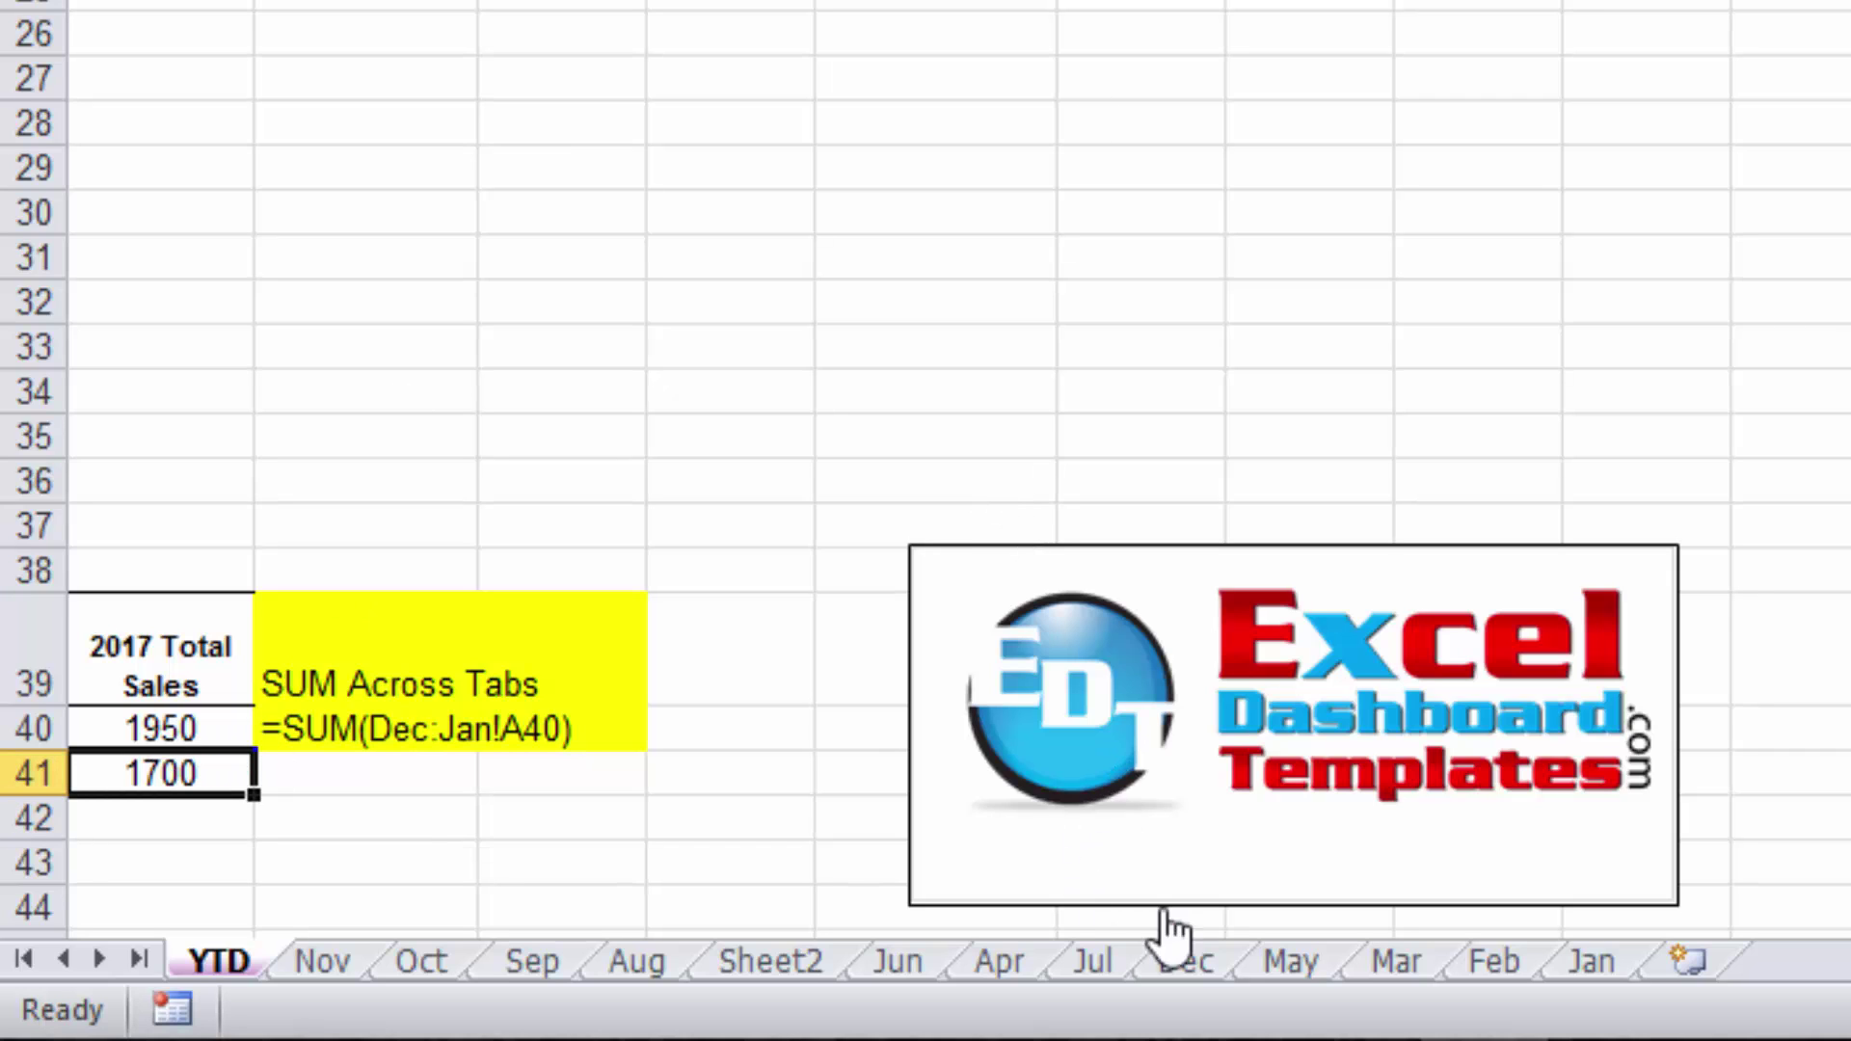
Move the Dec sheet between Jun and Apr, raising A41 to 1950.
{"action": "mouse_move", "coordinate": [1177, 949]}
{"action": "left_mouse_down"}
{"action": "mouse_move", "coordinate": [1194, 964]}
{"action": "mouse_move", "coordinate": [977, 970]}
{"action": "left_mouse_up"}
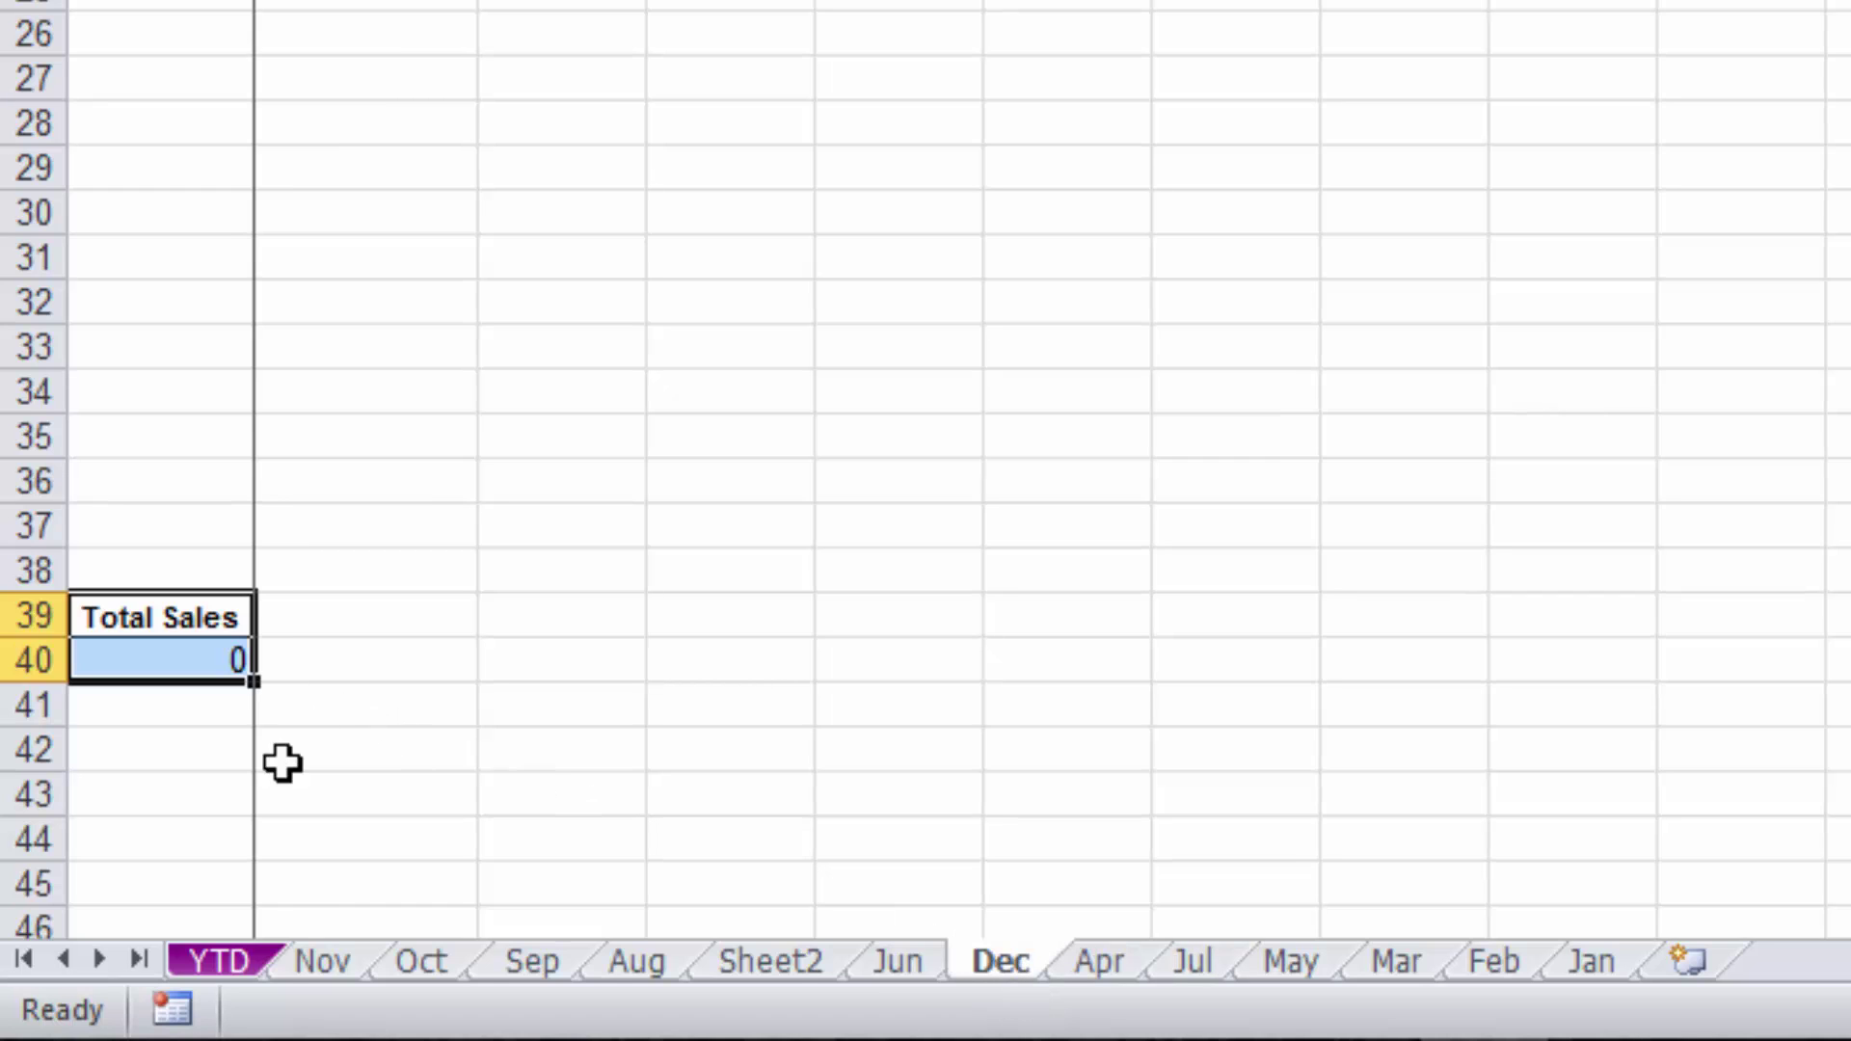
{"action": "left_click", "coordinate": [227, 964]}
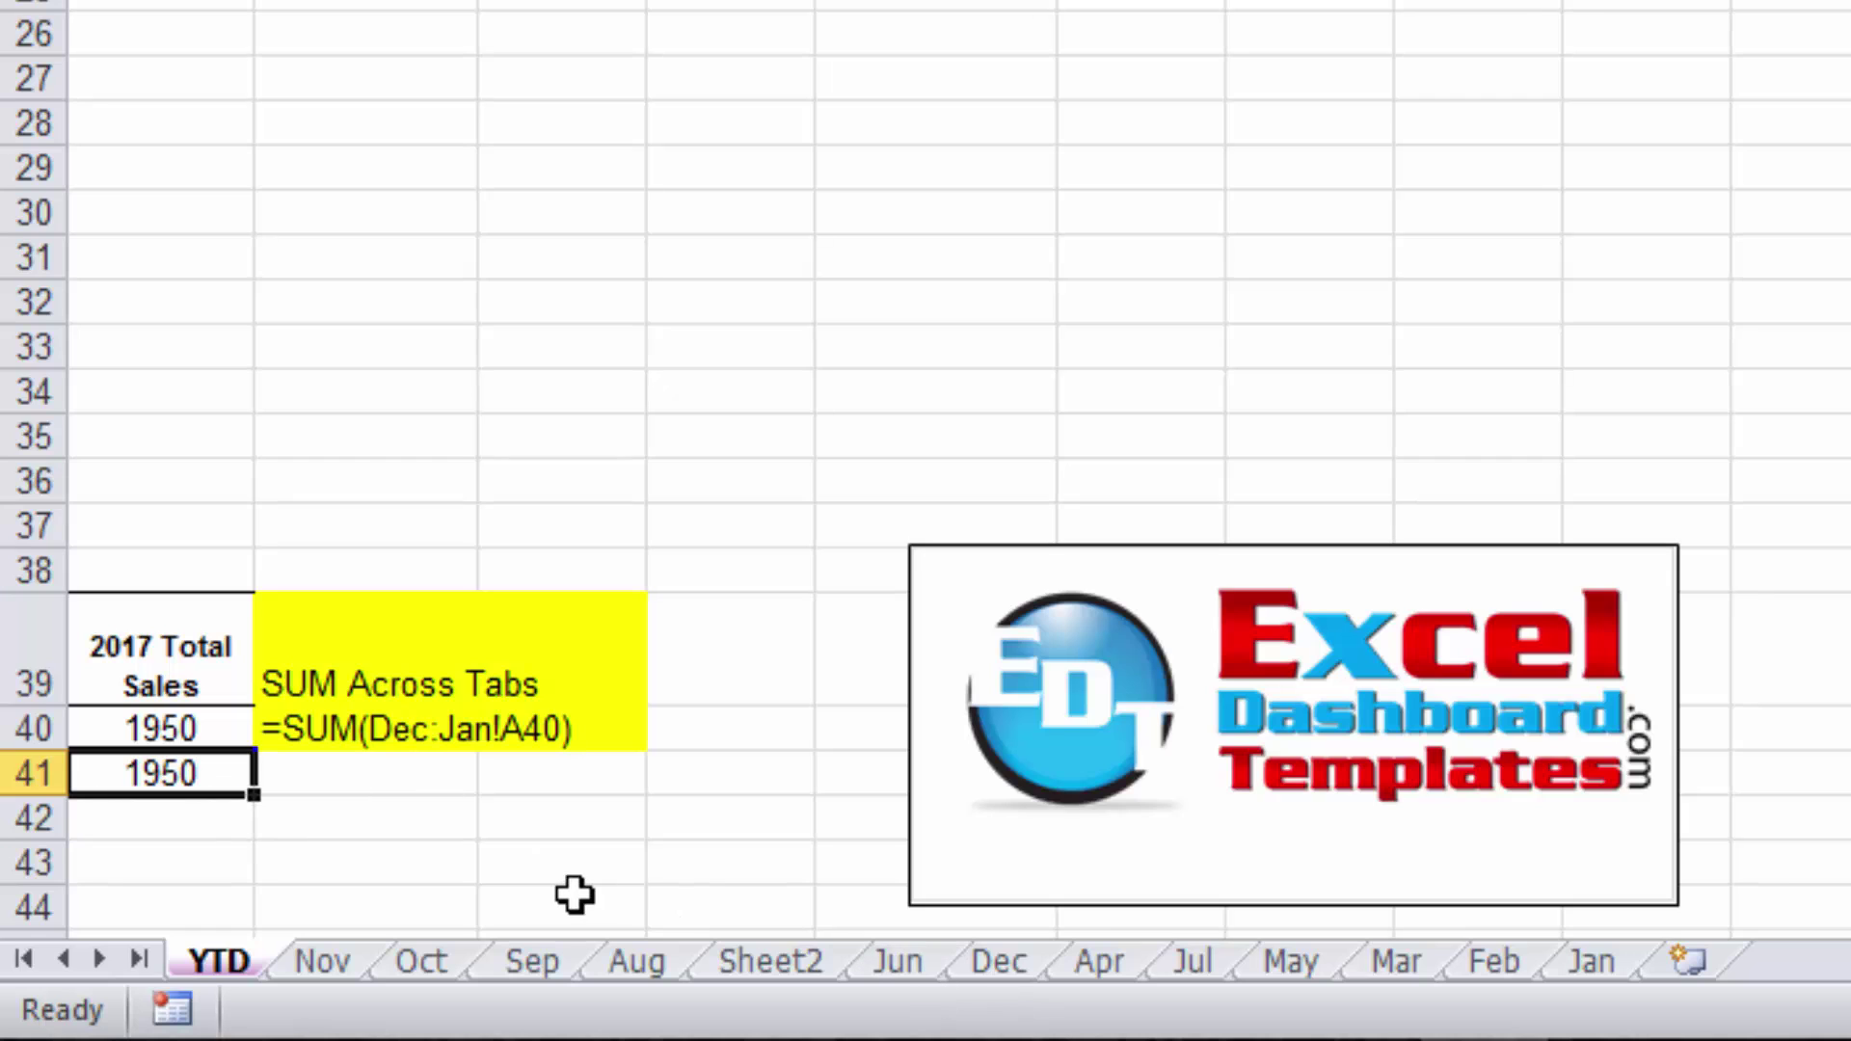
{"action": "left_click", "coordinate": [383, 791]}
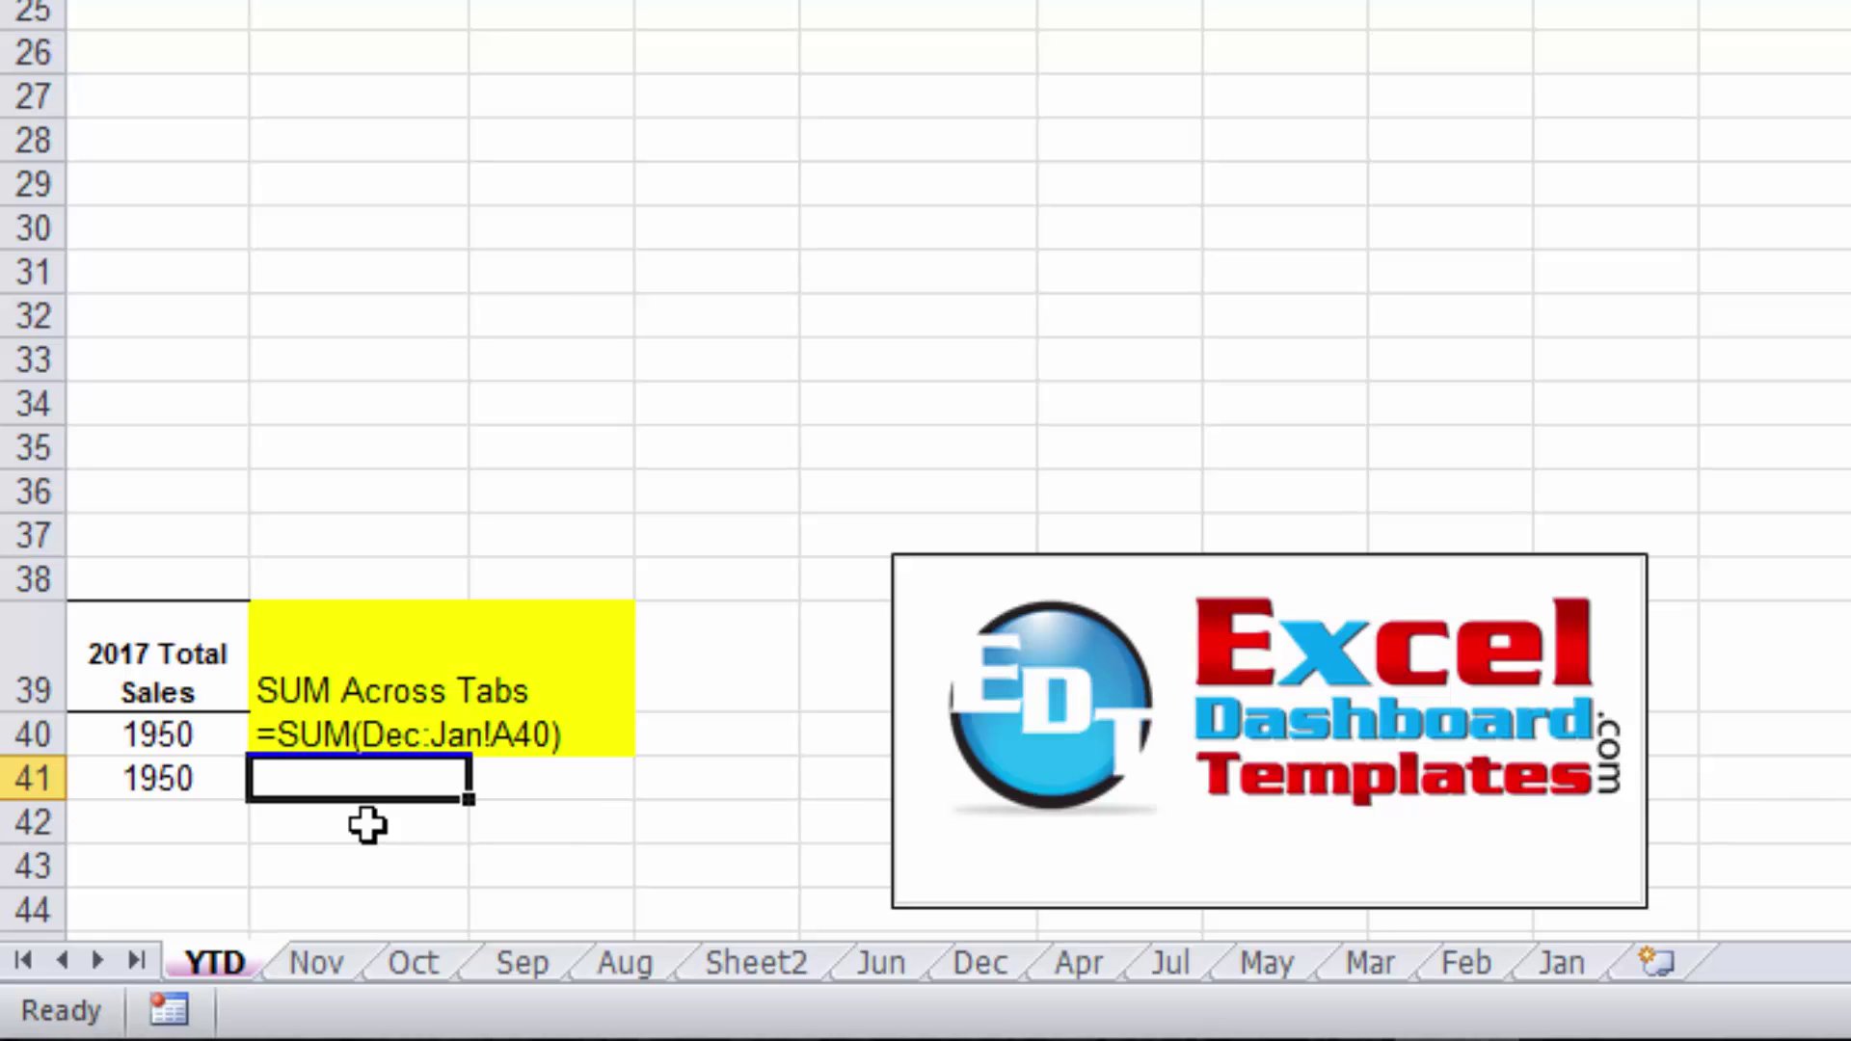
{"action": "left_click", "coordinate": [543, 806]}
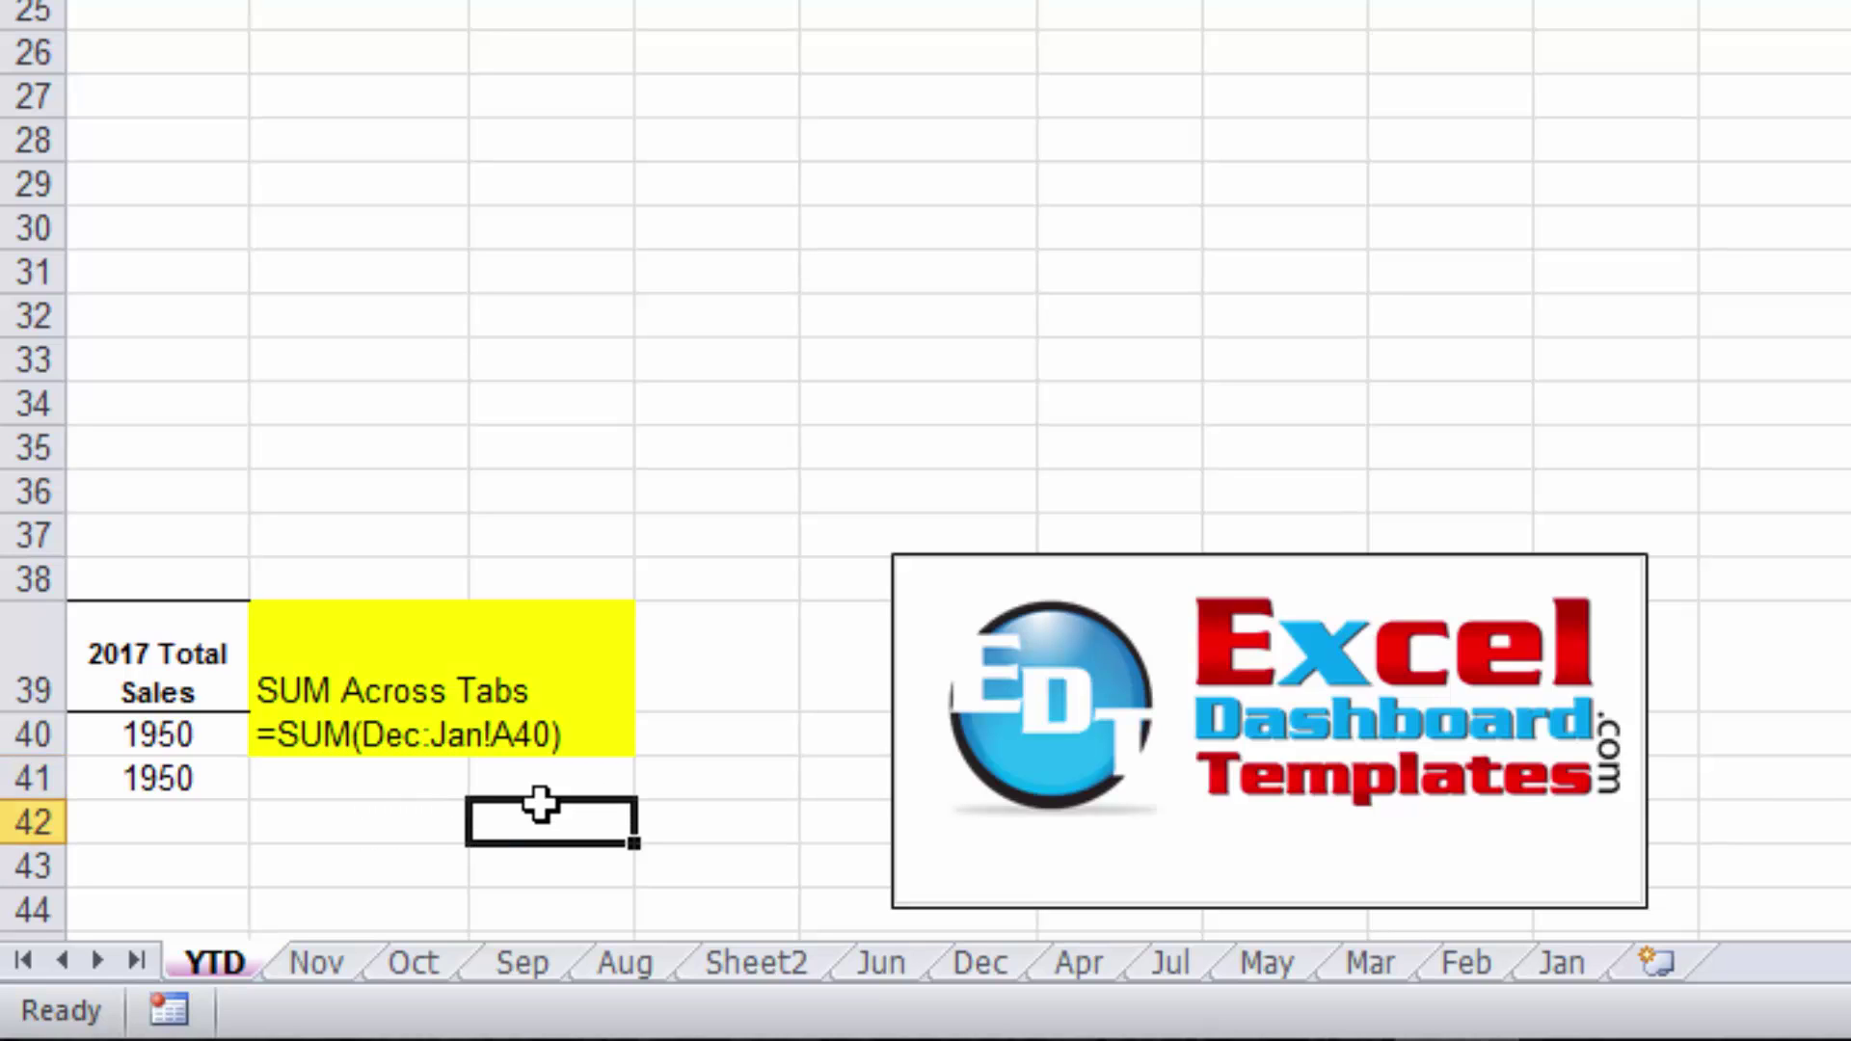
{"action": "left_click", "coordinate": [376, 814]}
{"action": "left_click_drag", "start_coordinate": [451, 816], "coordinate": [509, 815]}
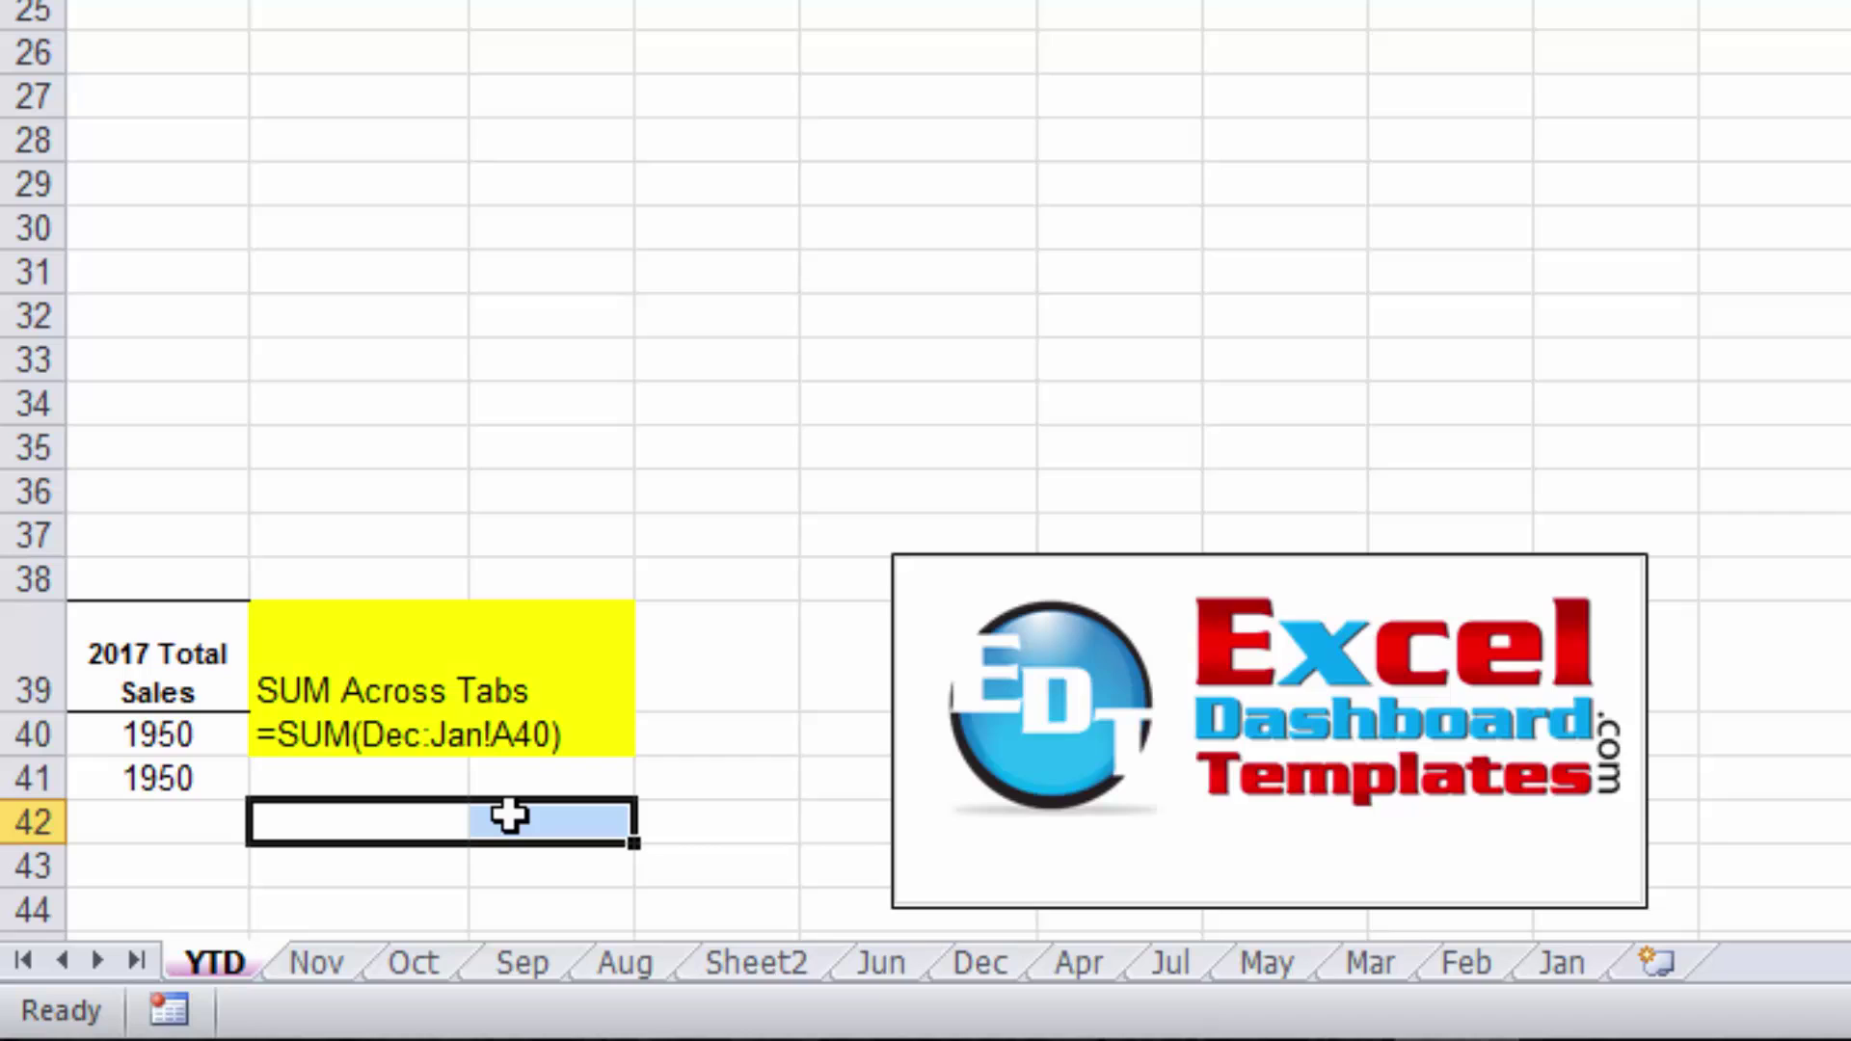